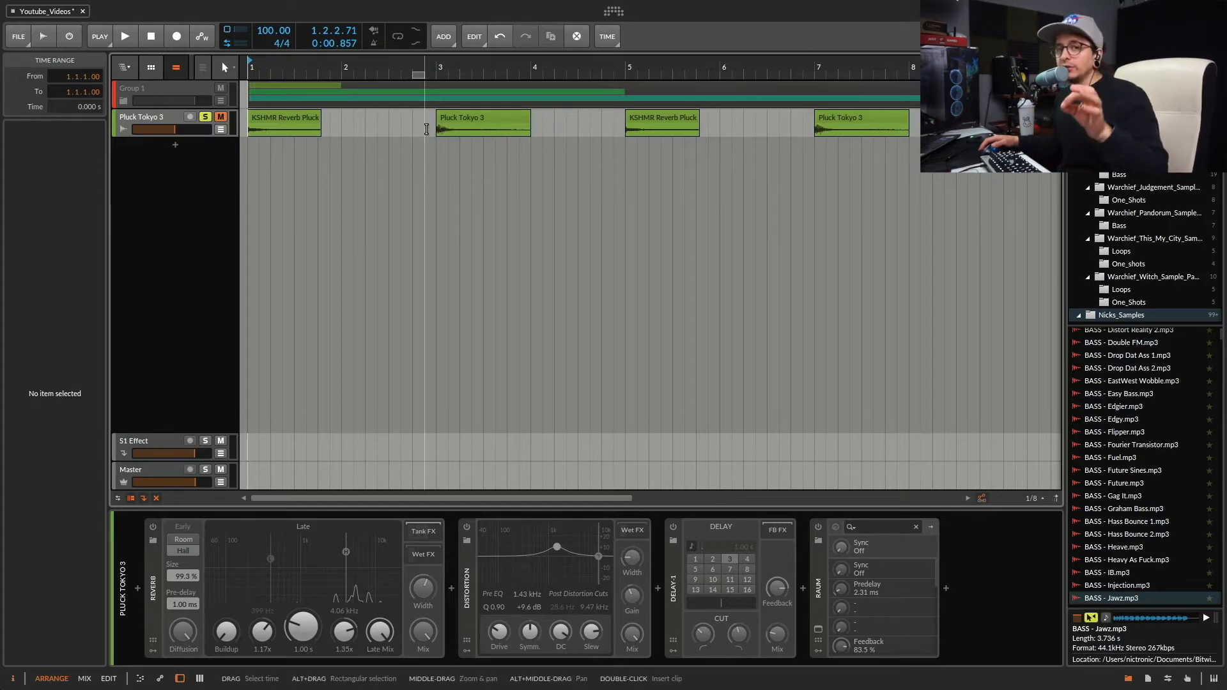
Play the Pluck Tokyo 3 clip from bar 3 with its effects bypassed.
click(430, 128)
key(space)
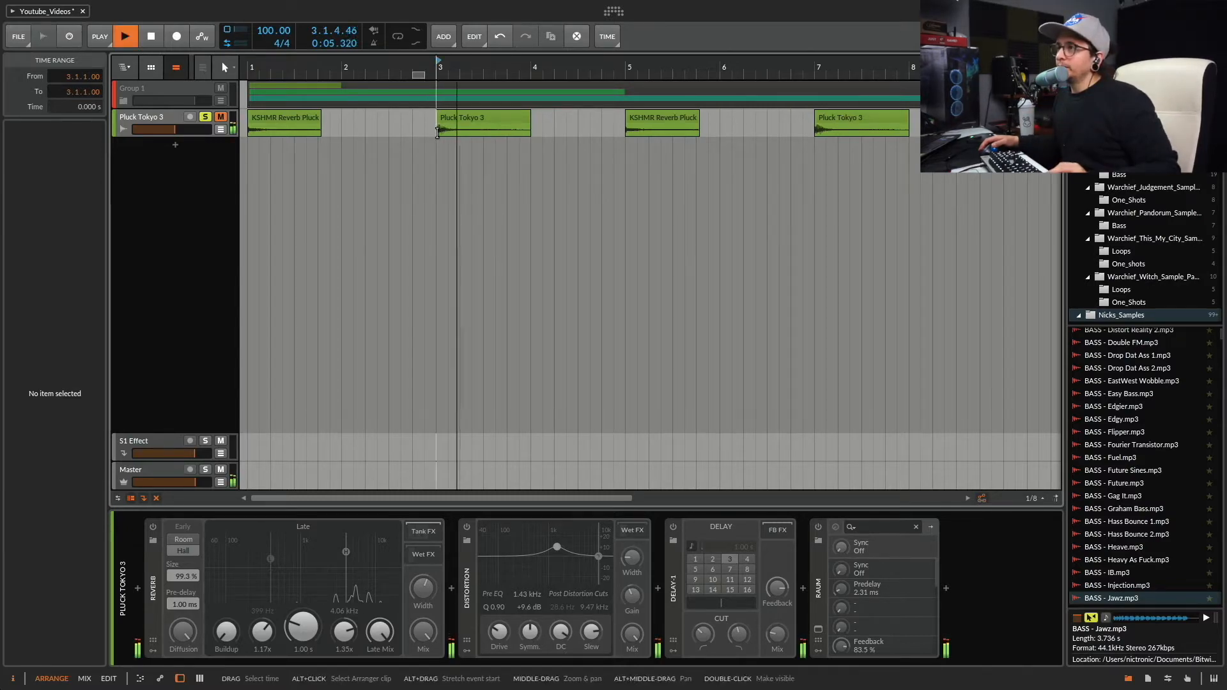
key(space)
Enable the Reverb device on the Pluck Tokyo 3 track and open its interactive help view.
click(154, 528)
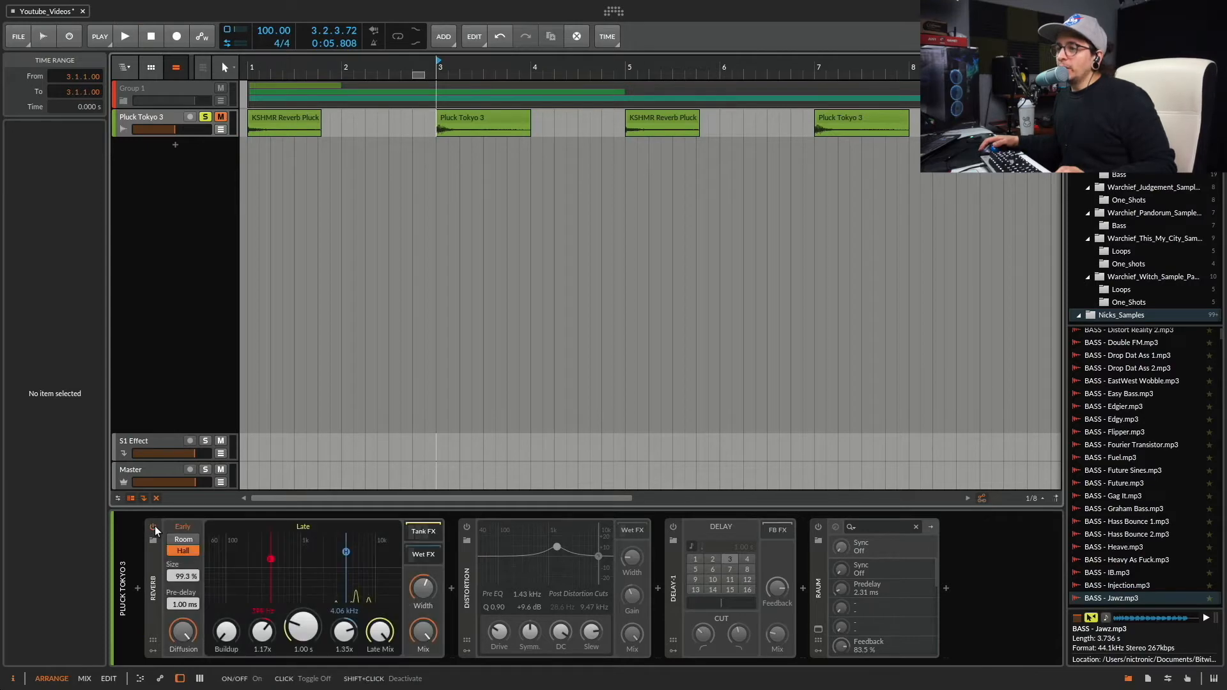
double_click(151, 580)
double_click(154, 585)
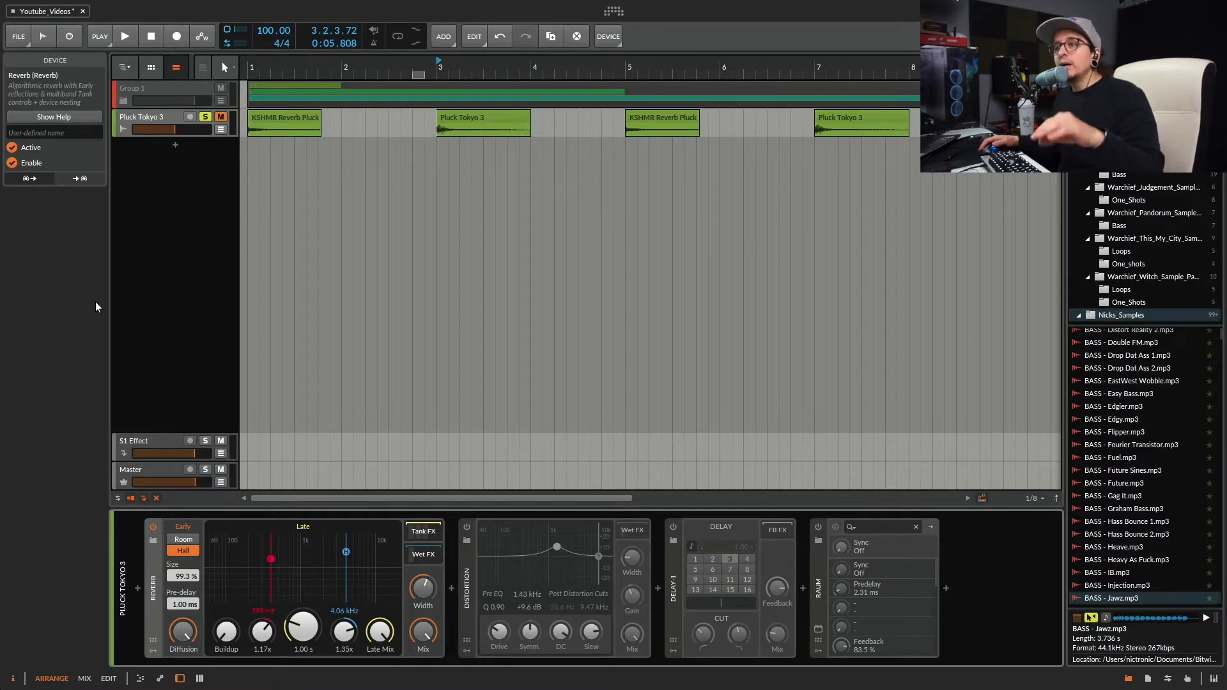
click(70, 116)
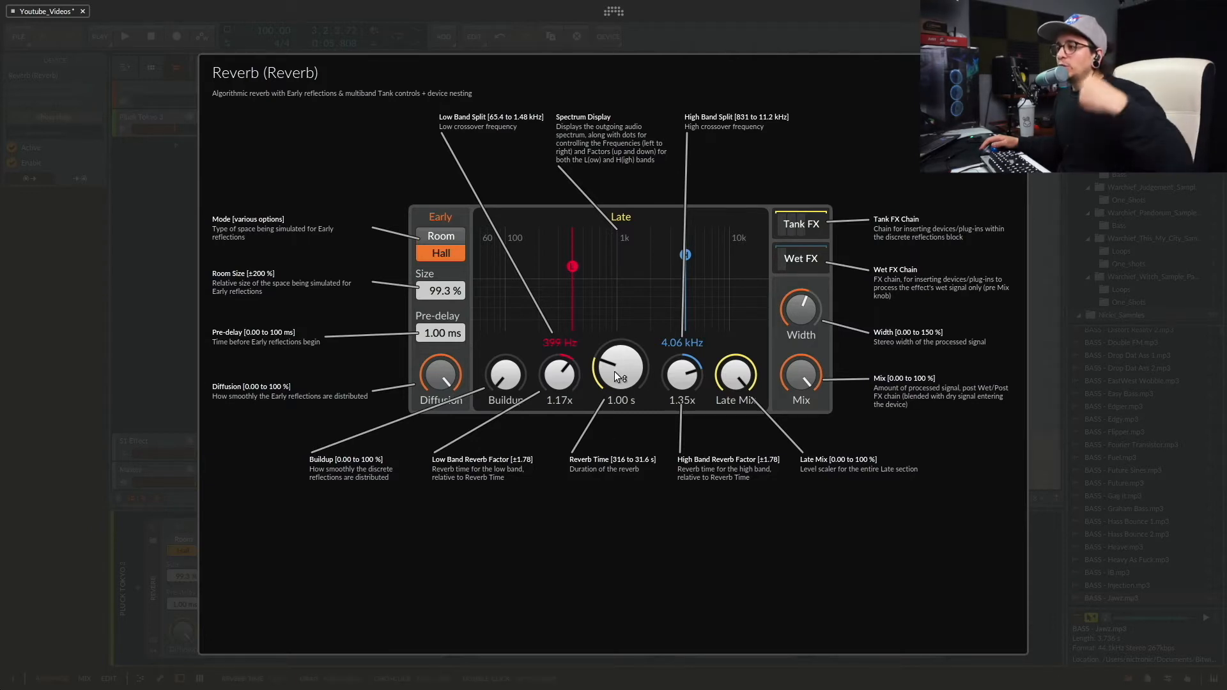
Sweep the reverb time up to 31.6 s, down to 316 ms and back up to 891 ms.
drag(615, 377, 615, 281)
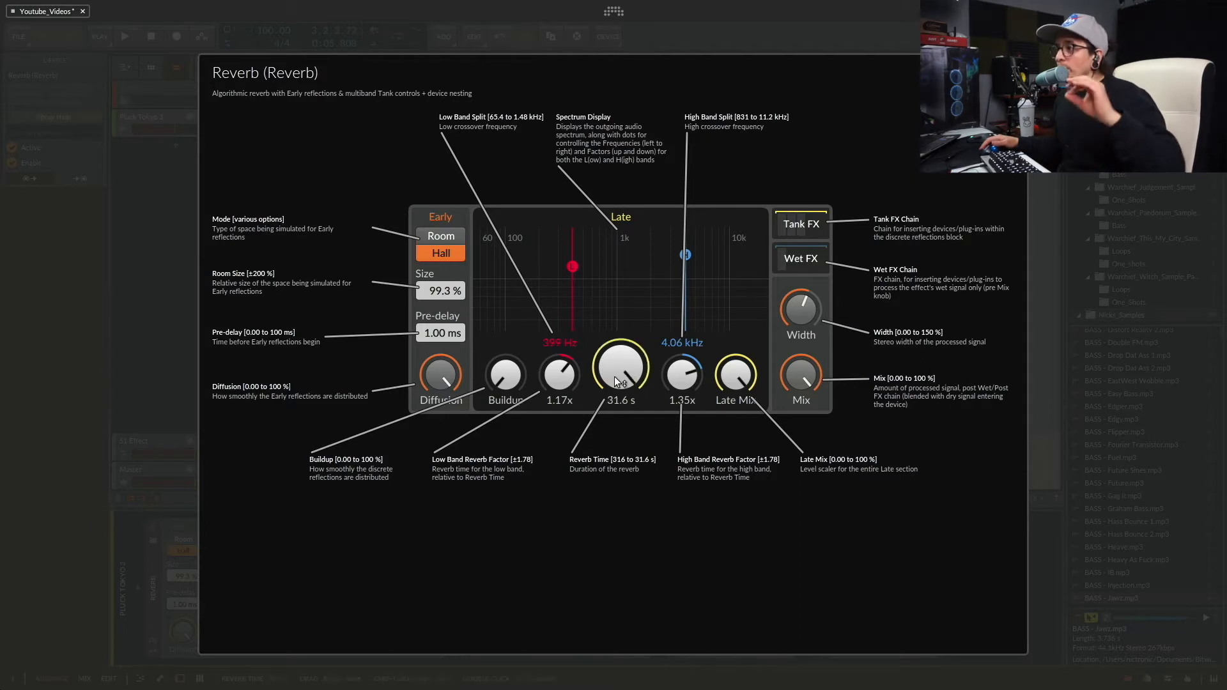
drag(614, 377, 614, 485)
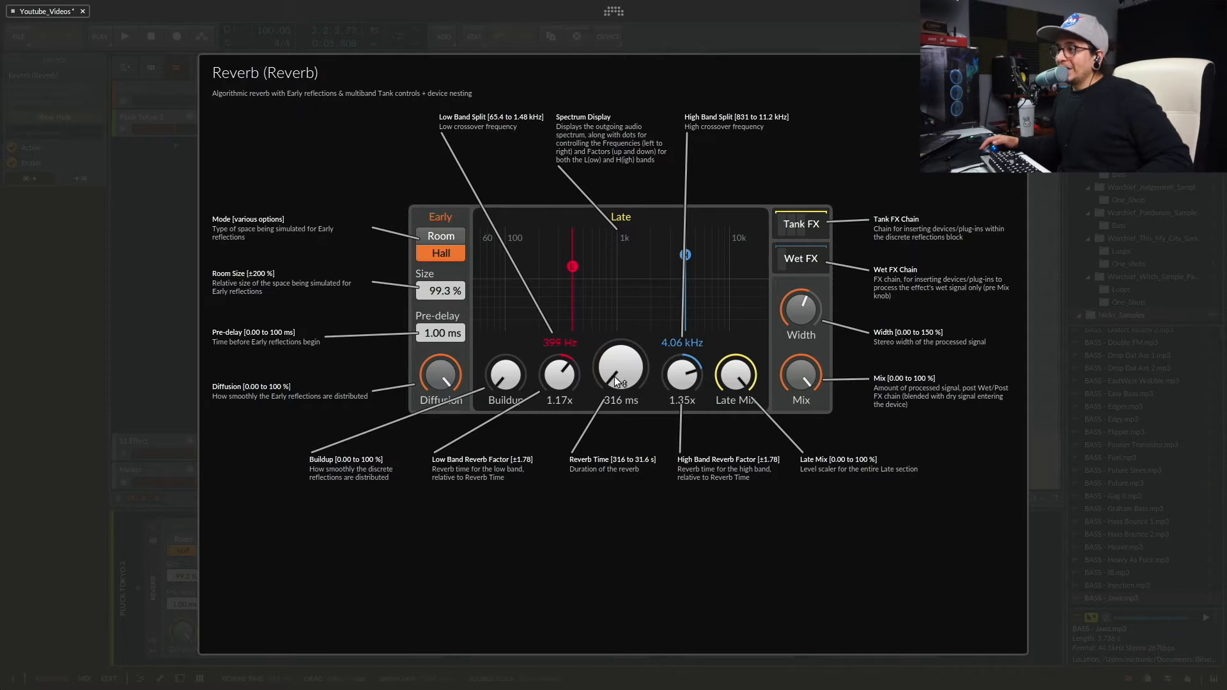
drag(615, 378, 615, 352)
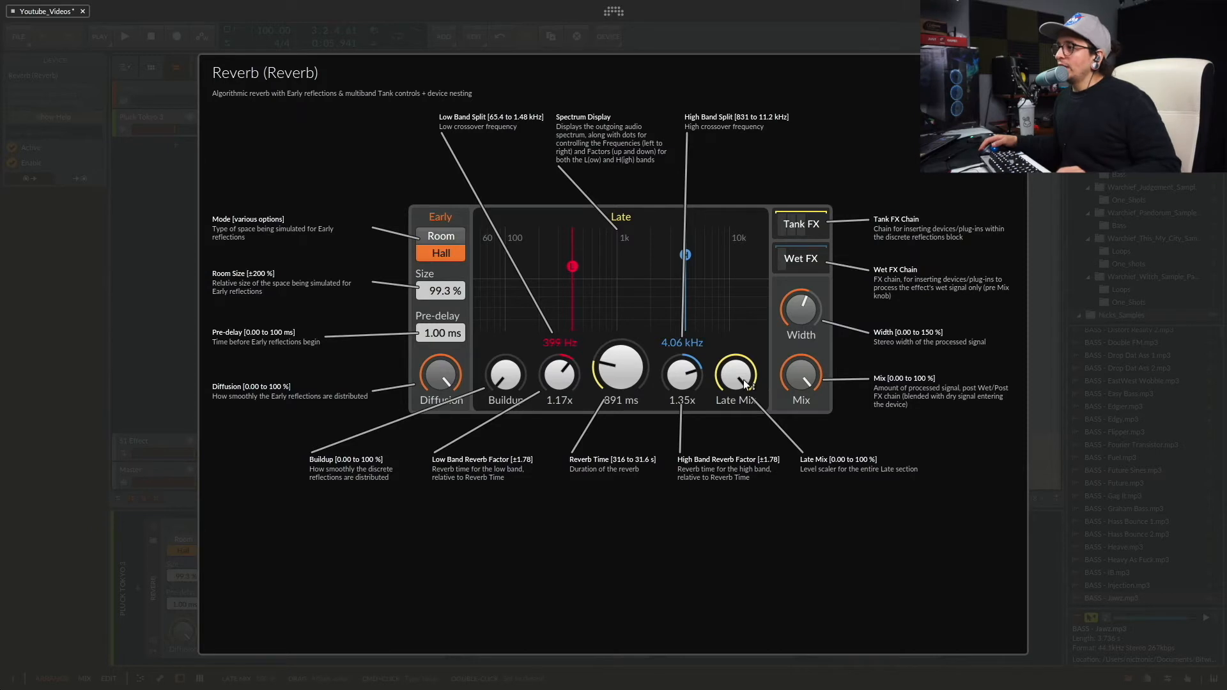
Keep the Late Mix at maximum, set the reverb time to 4.68 s and audition the pluck.
drag(738, 380, 738, 346)
drag(624, 374, 624, 326)
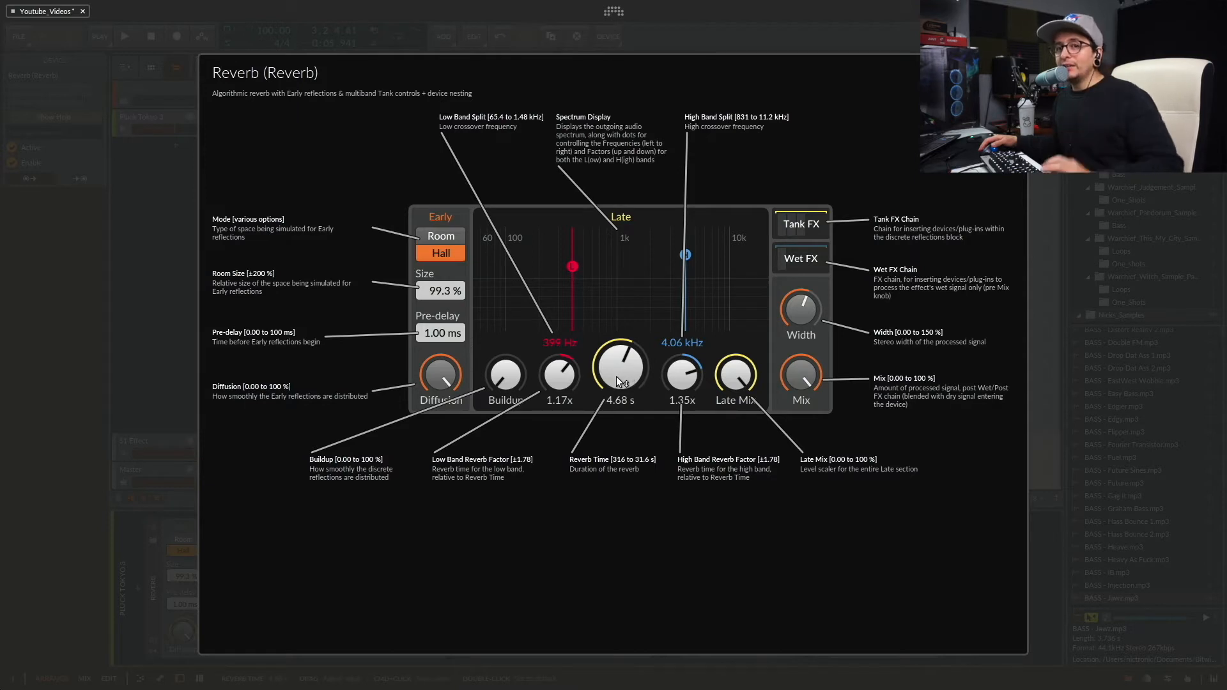
key(space)
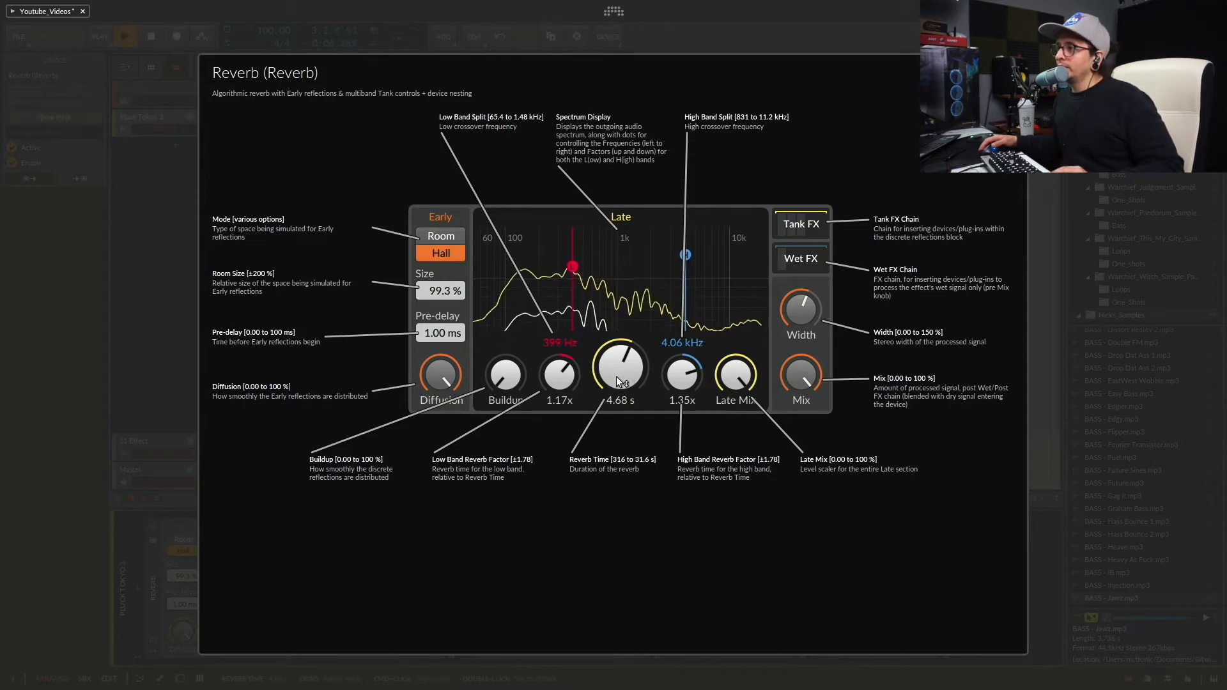
key(space)
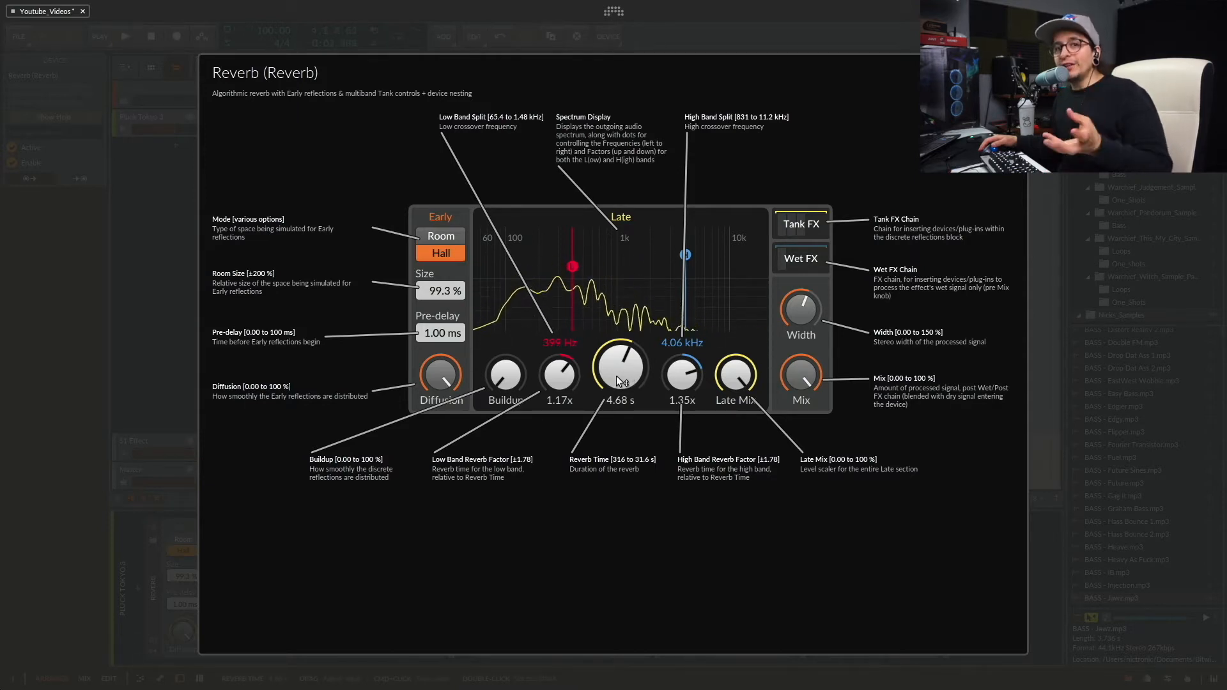
Raise the reverb's Buildup to around midway, set the reverb time to 1.78 s and audition the pluck.
drag(501, 384, 502, 324)
drag(620, 369, 621, 391)
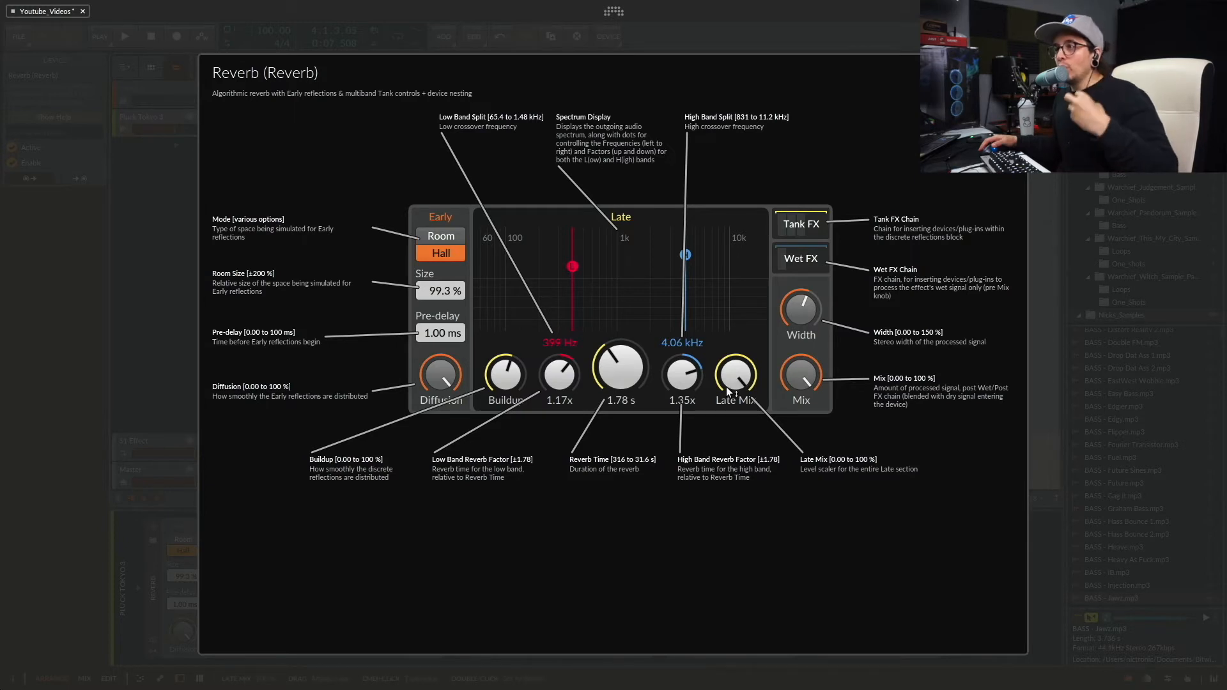
key(space)
key(space)
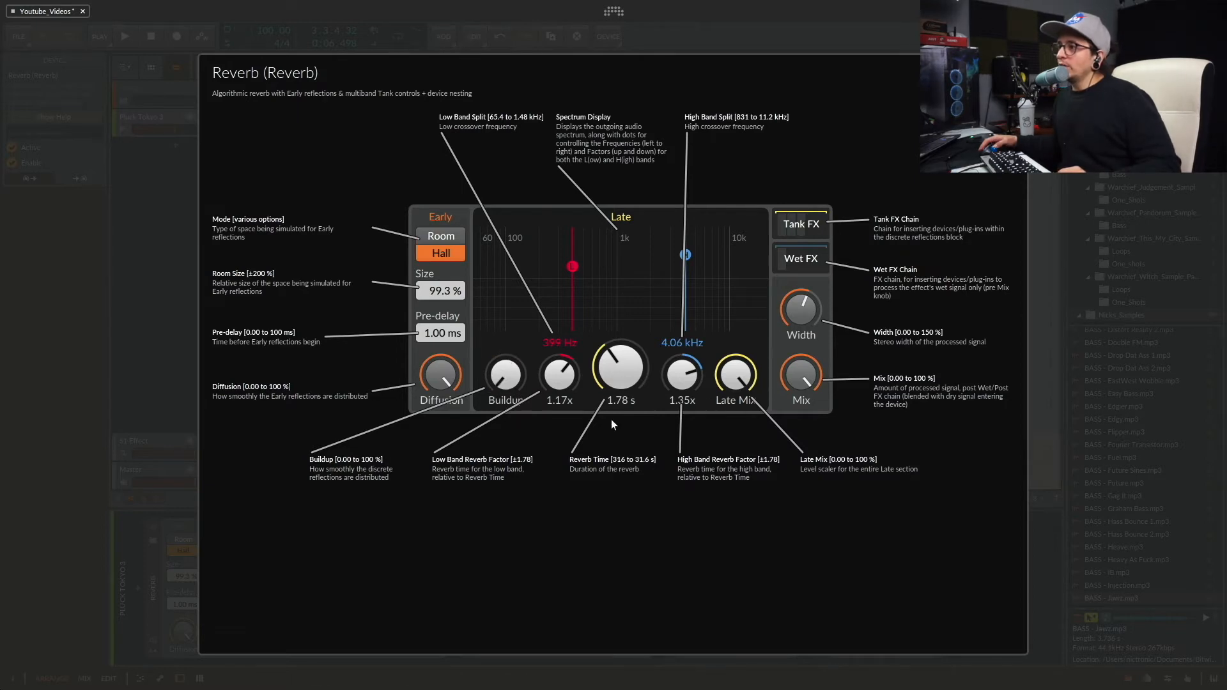
Set the reverb time to 2.24 s, leave the help view and raise the Buildup to around midway.
mouse_move(630, 372)
mouse_down()
mouse_move(630, 358)
mouse_move(630, 372)
mouse_up()
key(space)
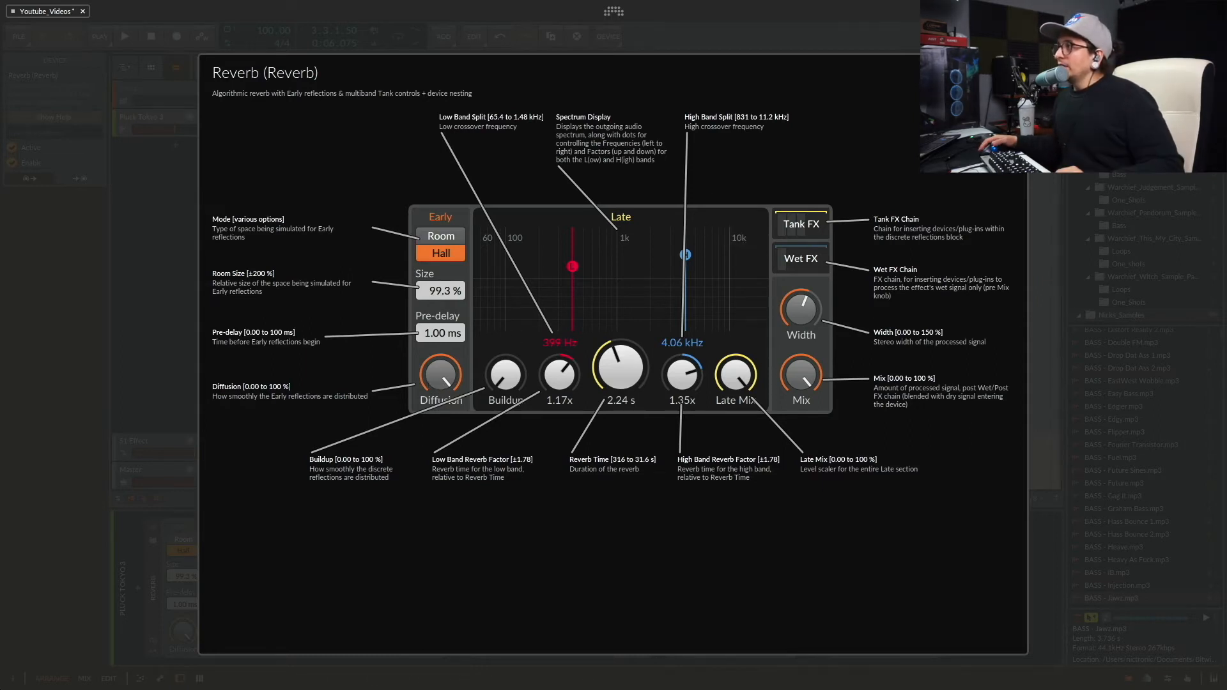
key(Escape)
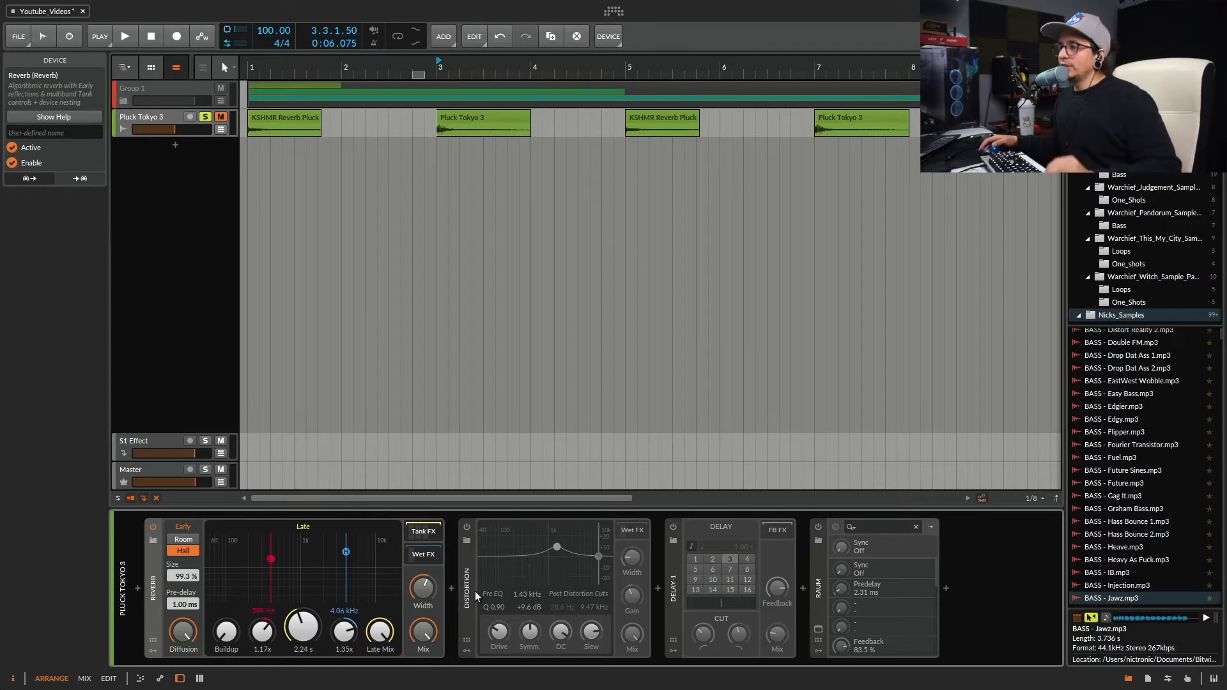
drag(226, 632, 226, 636)
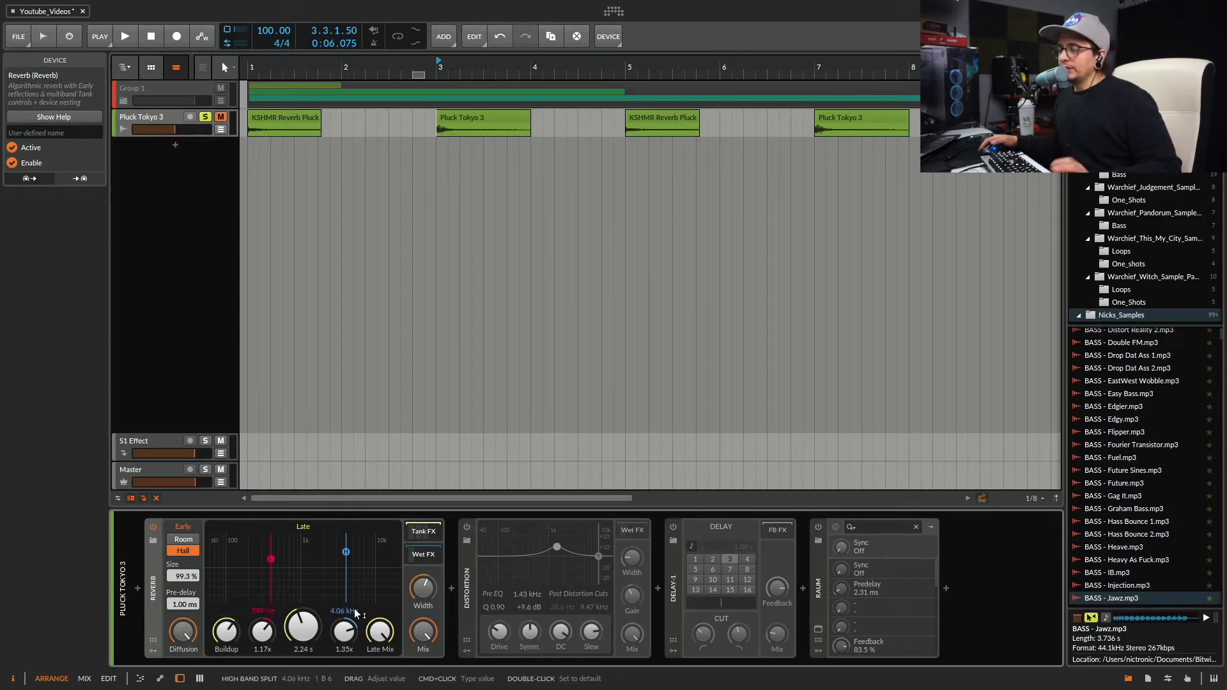
Enable the Distortion placed after the Reverb and audition the distorted reverb tail.
click(468, 527)
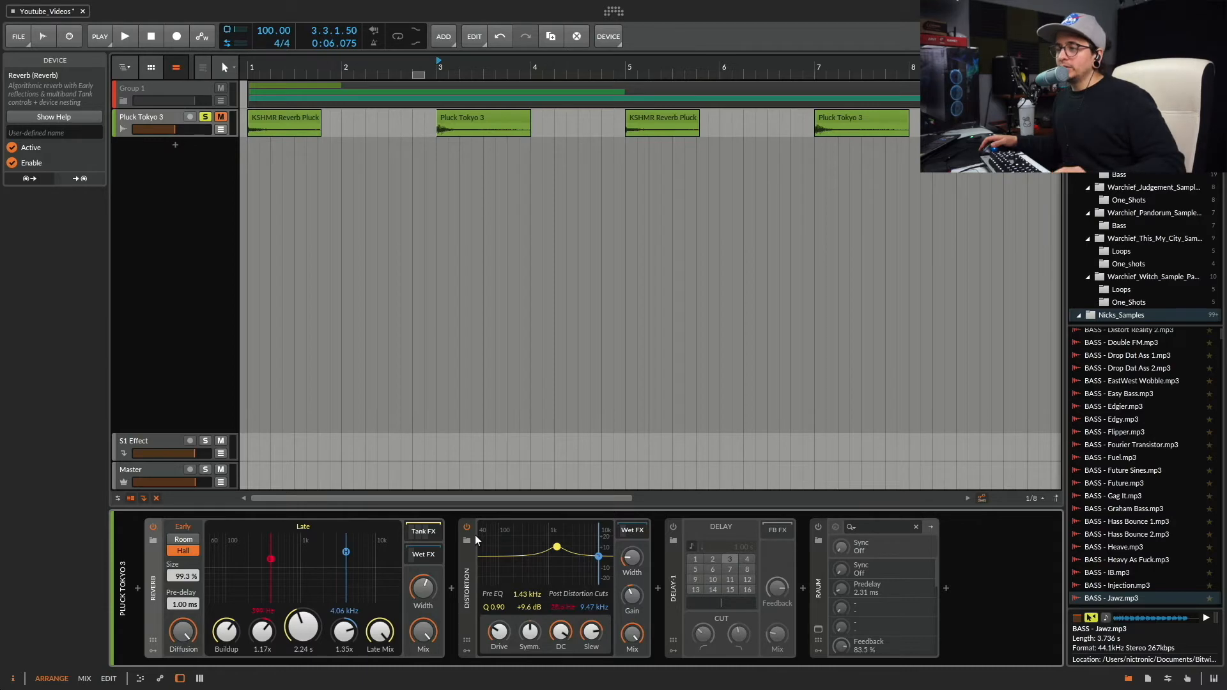
key(space)
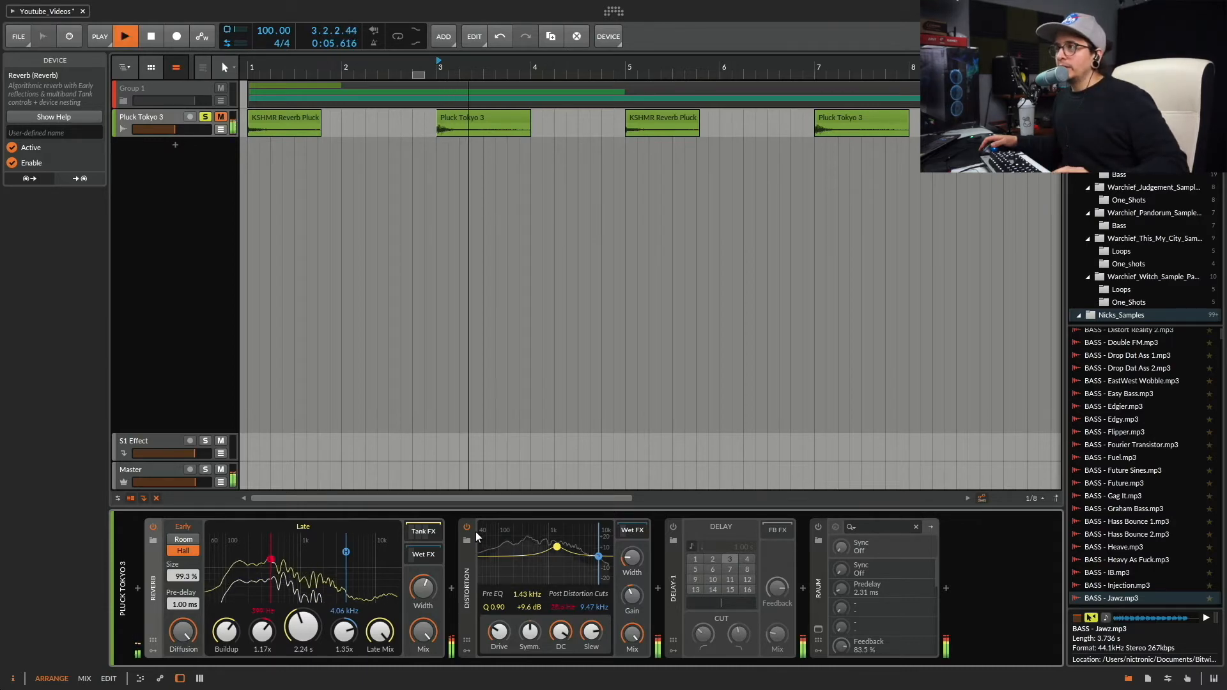
key(space)
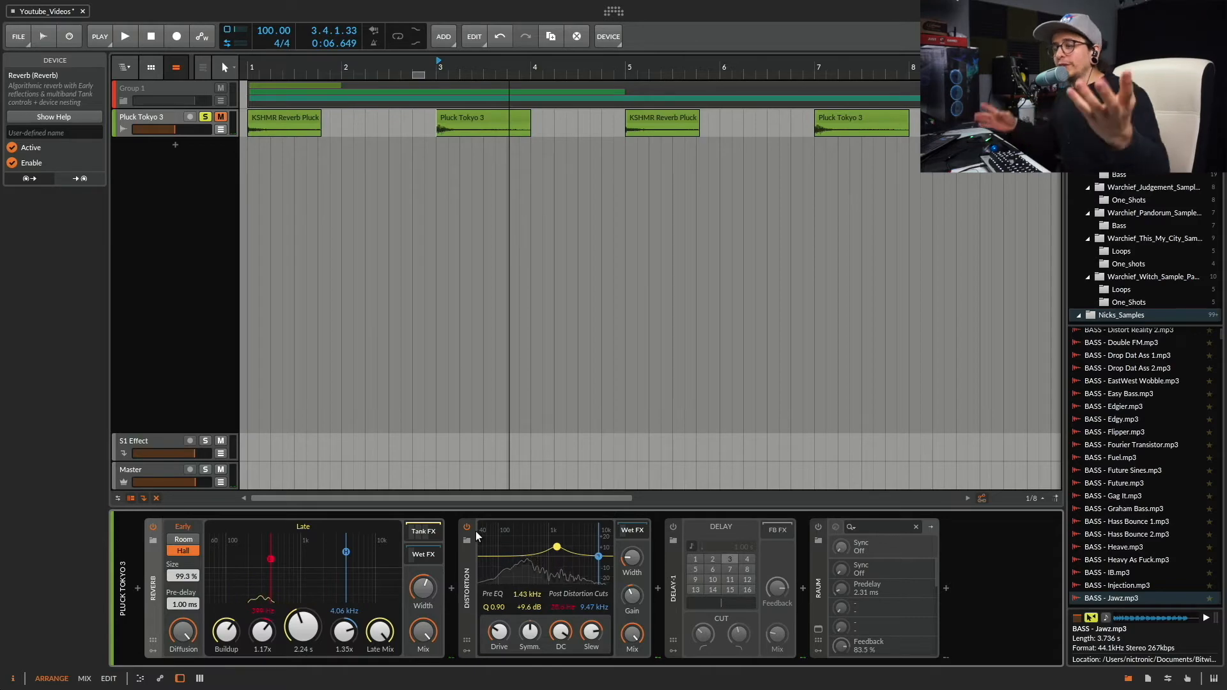
Show the Reverb's Tank FX chain, enable the Distortion inside it and bypass the Distortion after the Reverb.
click(424, 532)
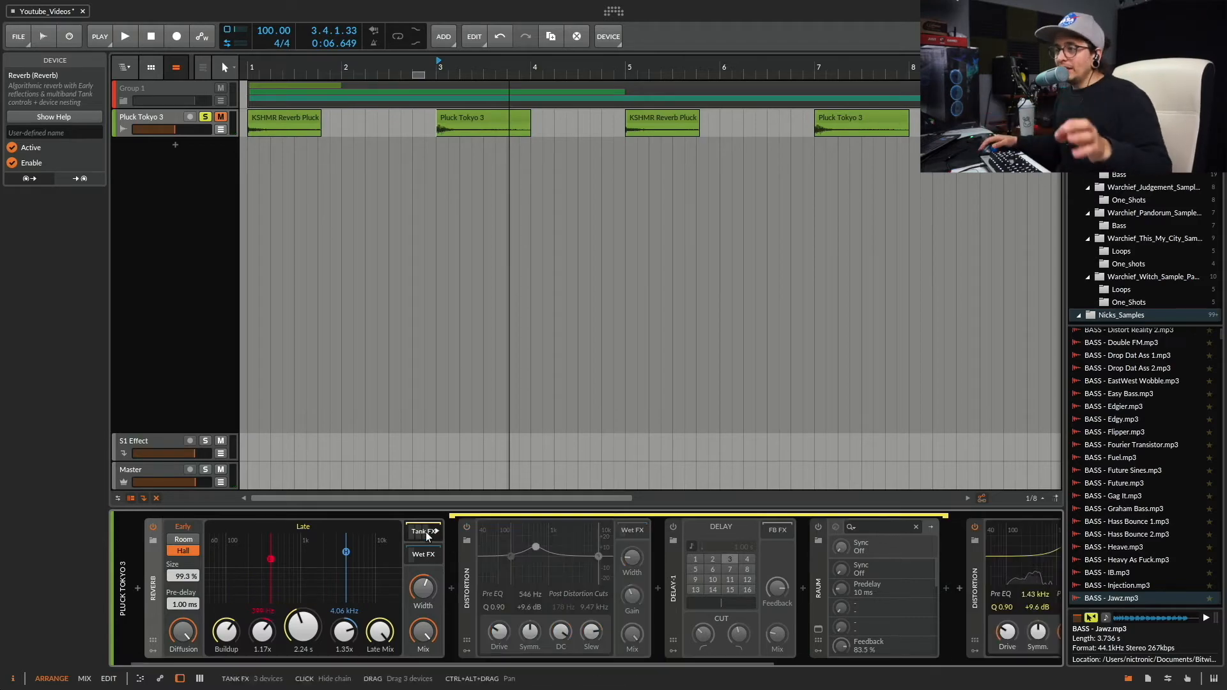
click(467, 528)
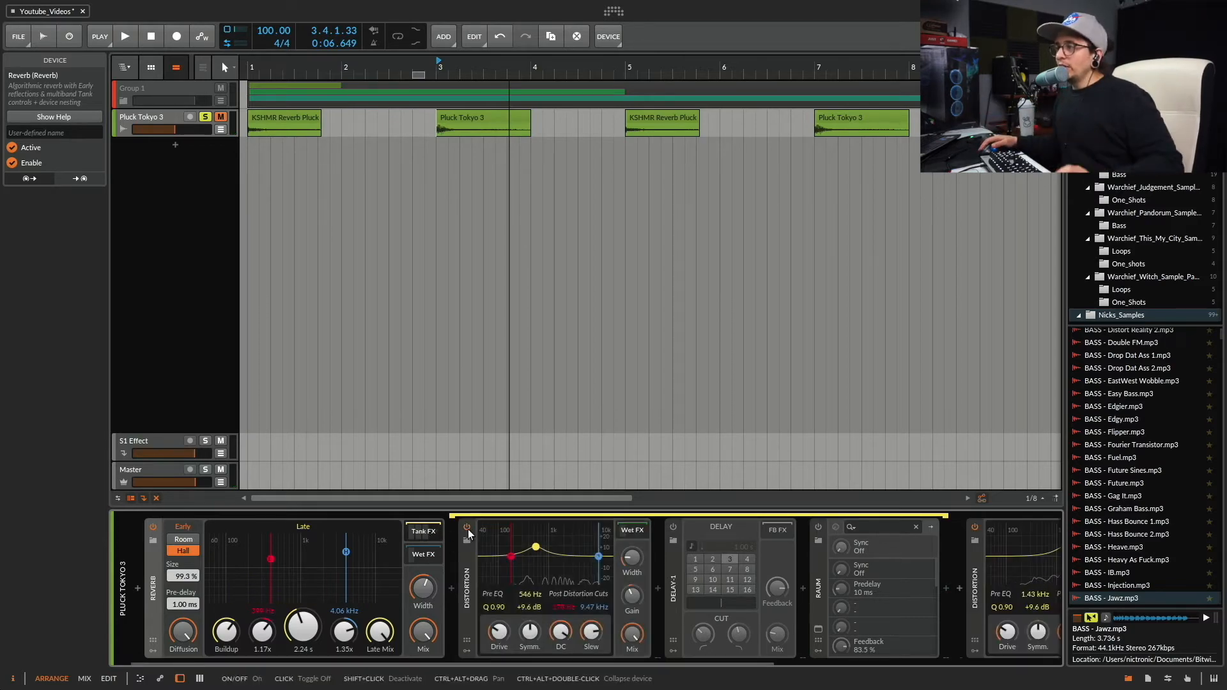
click(977, 527)
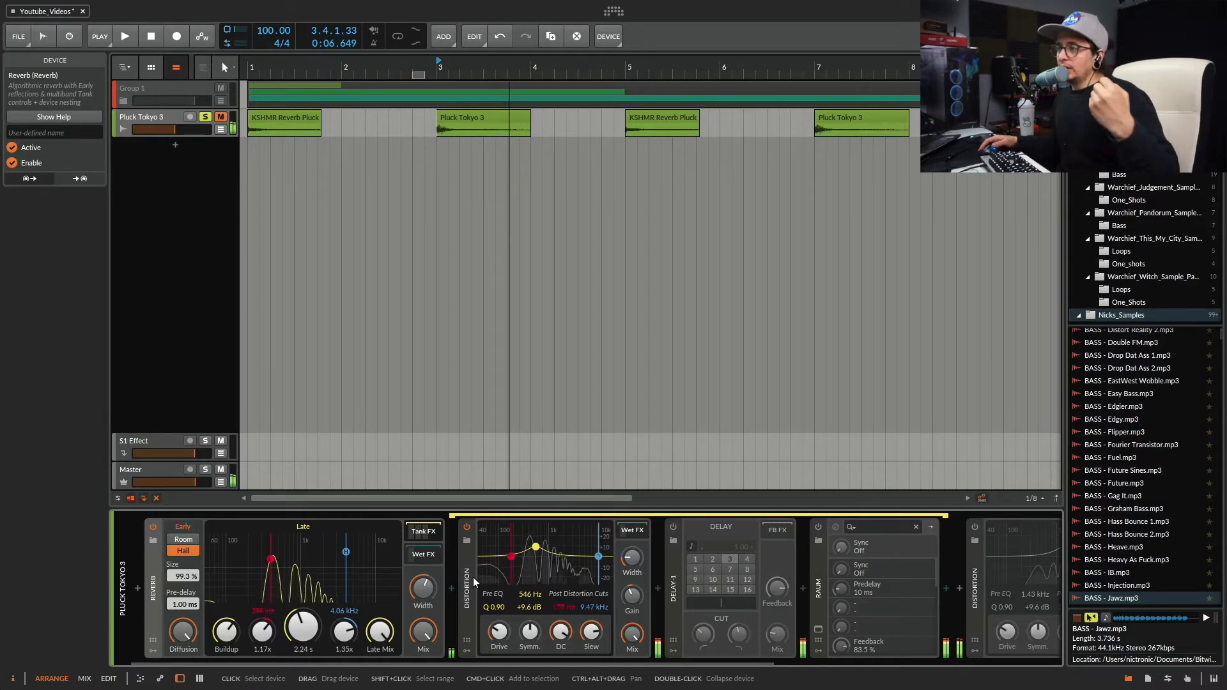
Set the reverb time to 1.45 s and audition the pluck with the Tank FX distortion.
drag(299, 624, 299, 668)
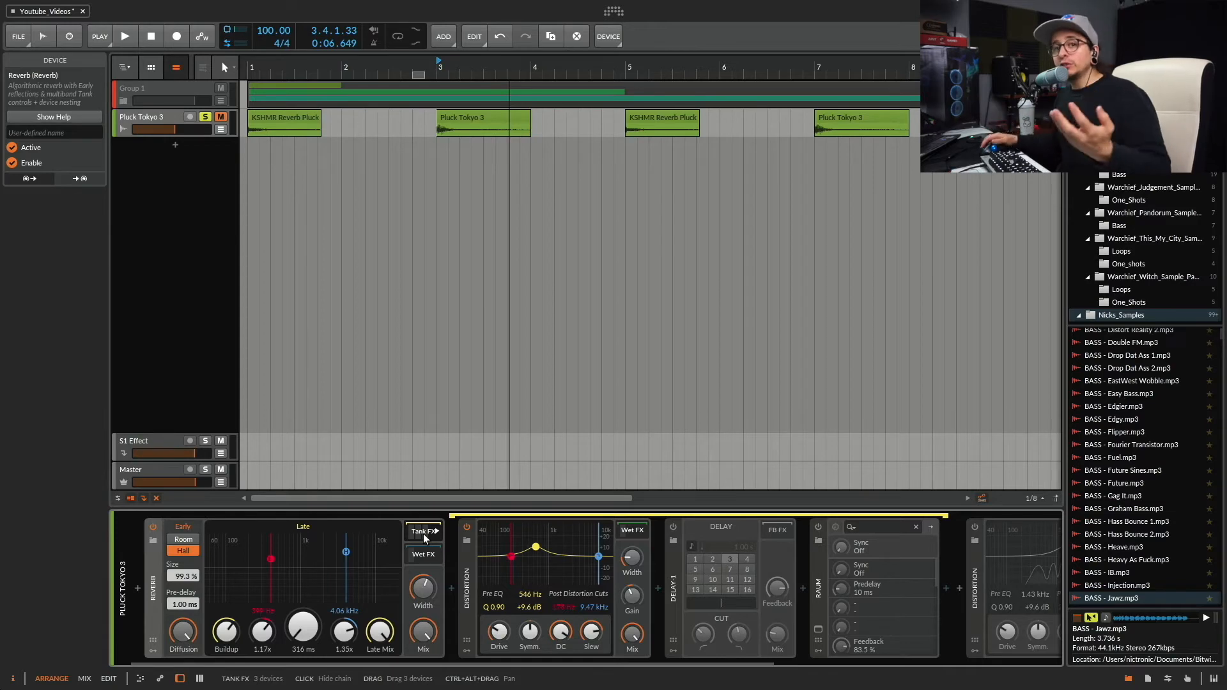
drag(303, 629, 303, 597)
key(space)
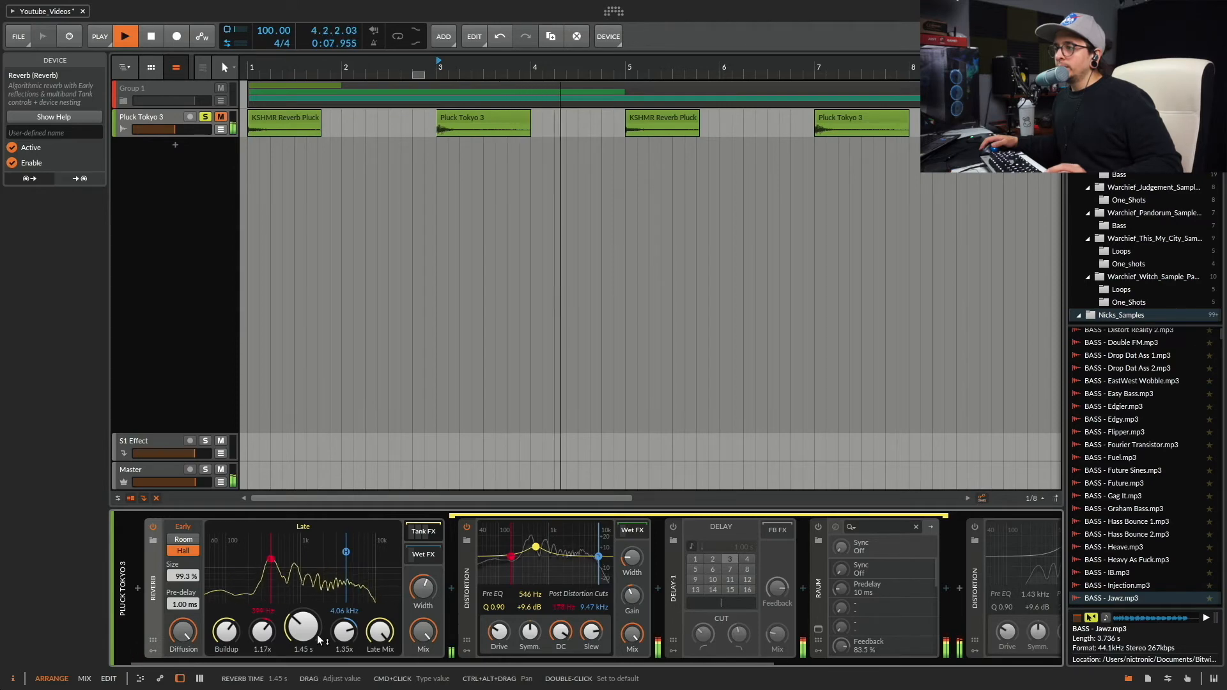
key(space)
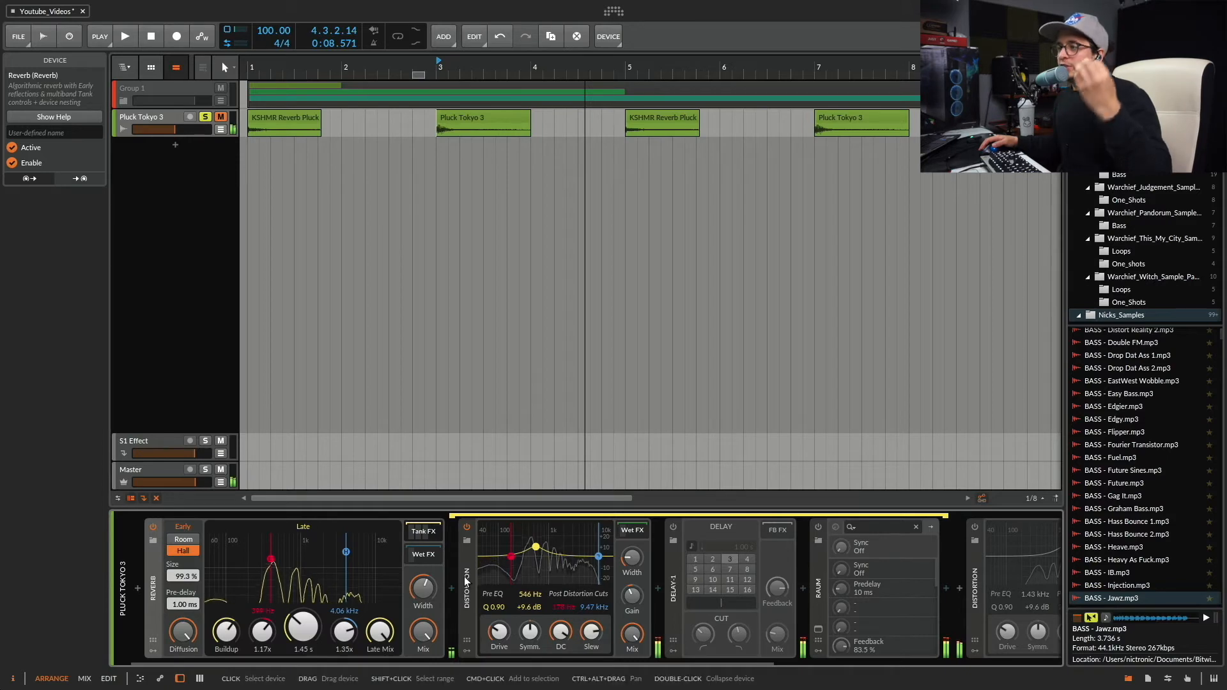
Bypass the Tank FX Distortion, enable the one after the Reverb and play the pluck to compare.
click(466, 528)
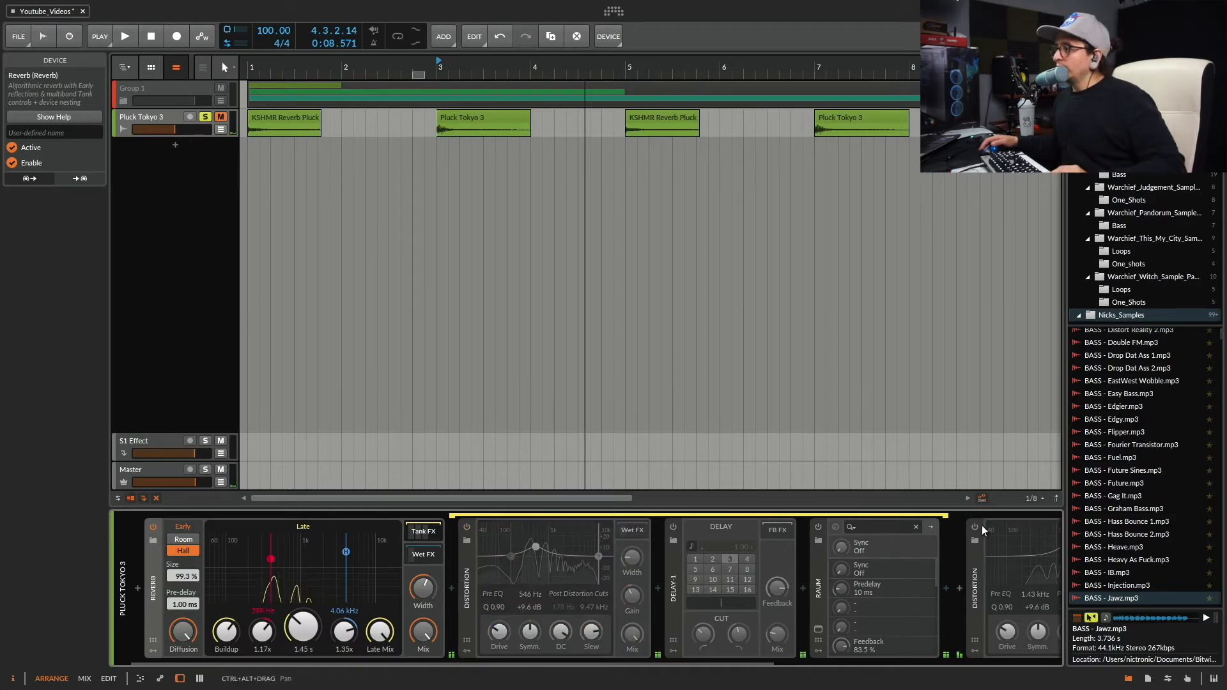
key(space)
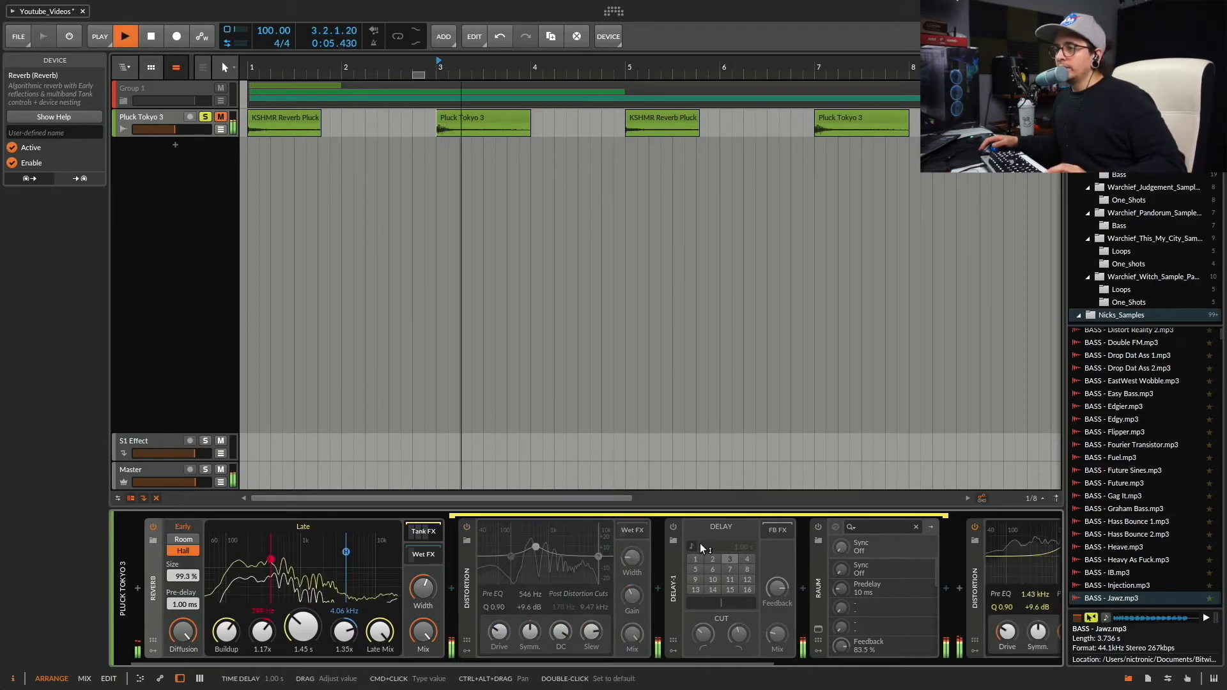
key(space)
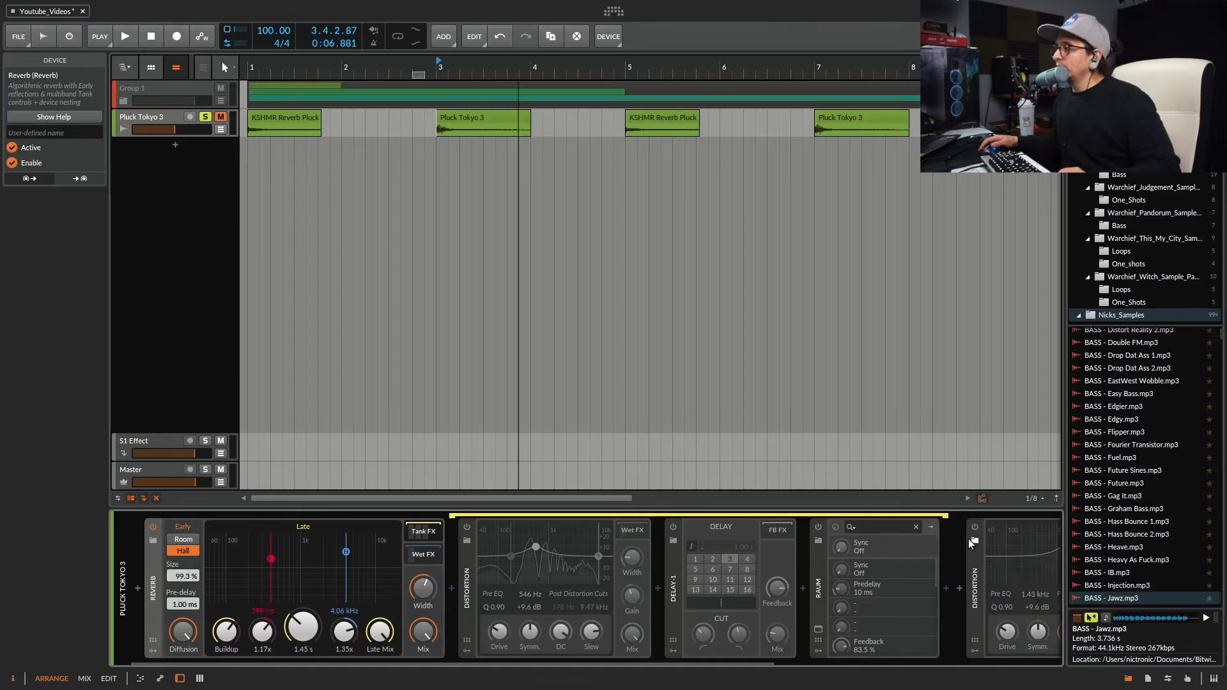
Bypass the Distortion after the Reverb, enable the Delay-1 following it and audition the pluck.
scroll(968, 539, right, 2)
scroll(968, 540, right, 6)
click(799, 530)
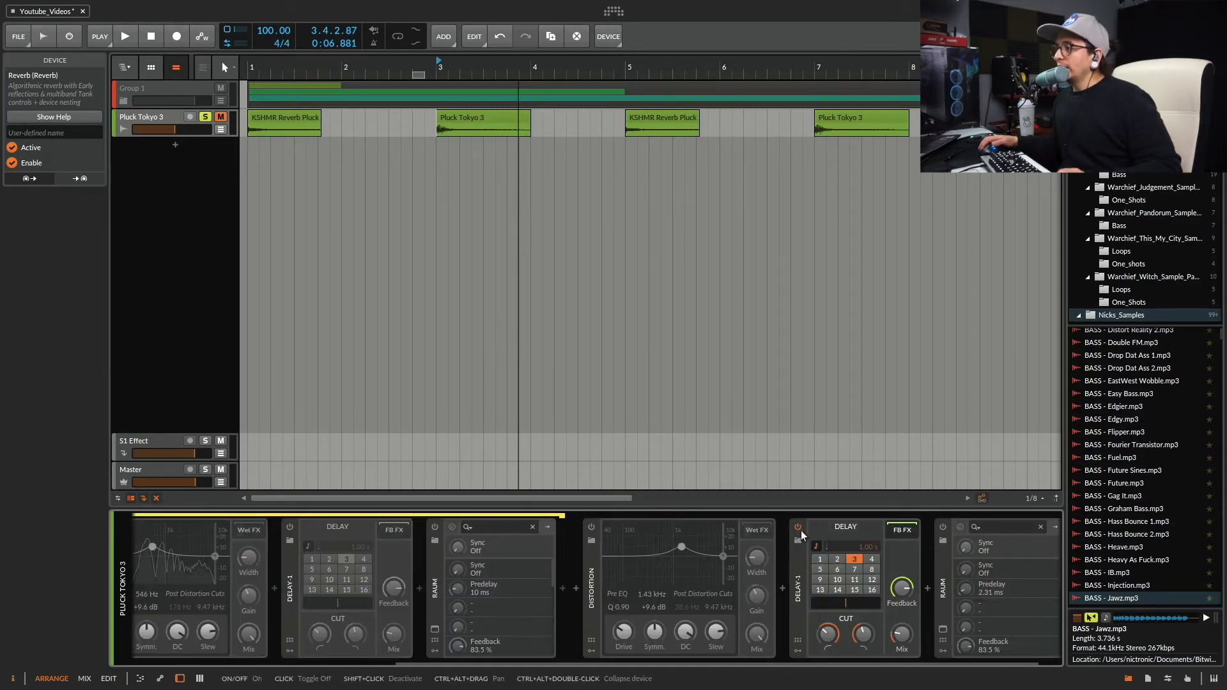
scroll(788, 538, left, 6)
scroll(834, 534, right, 2)
key(space)
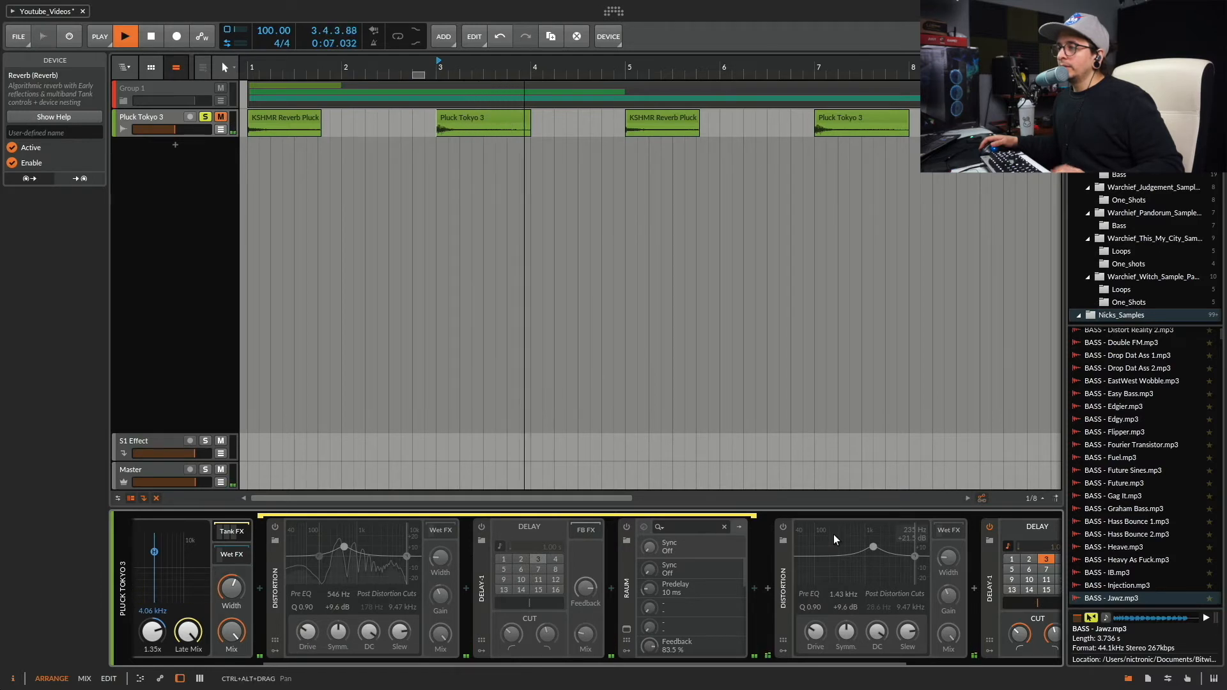
key(space)
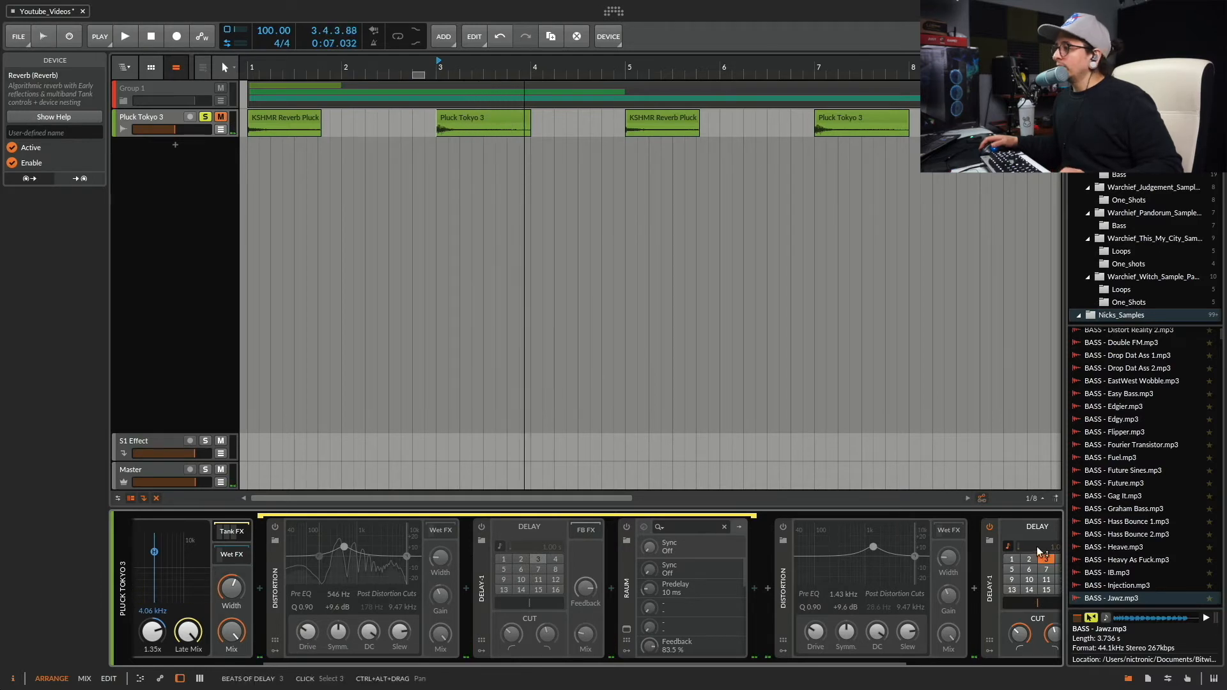
Bypass the Delay-1 after the Reverb, enable the one inside the Tank FX chain and audition it.
click(990, 530)
click(481, 528)
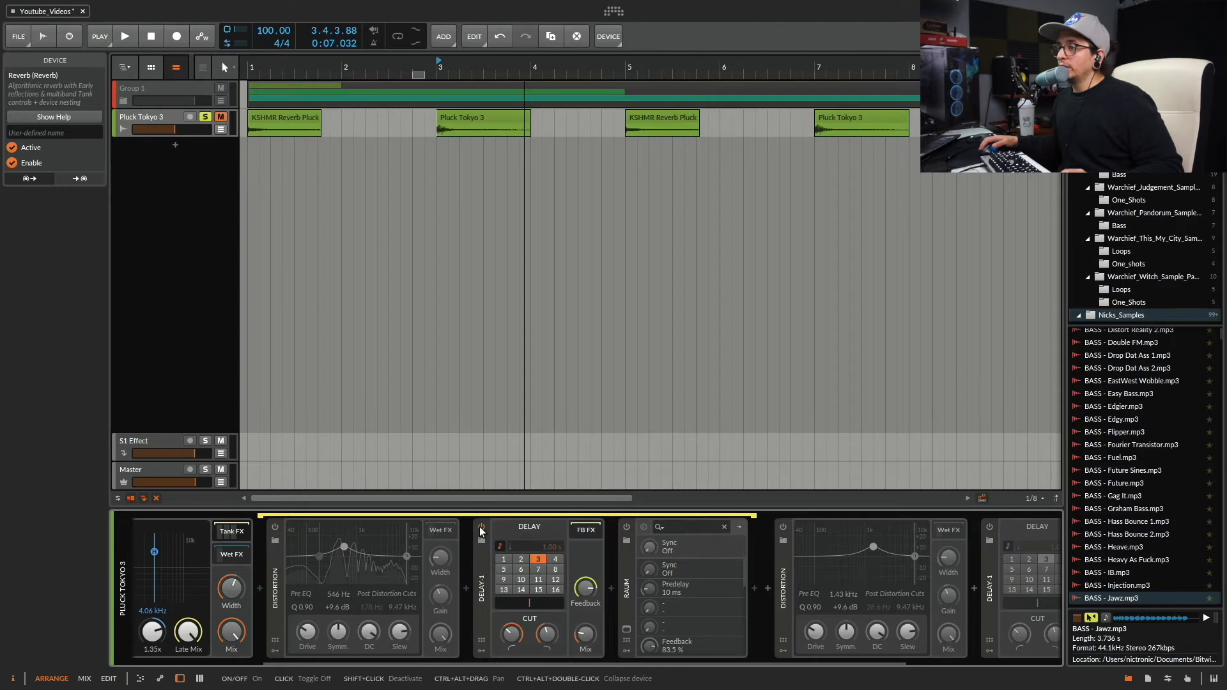
key(space)
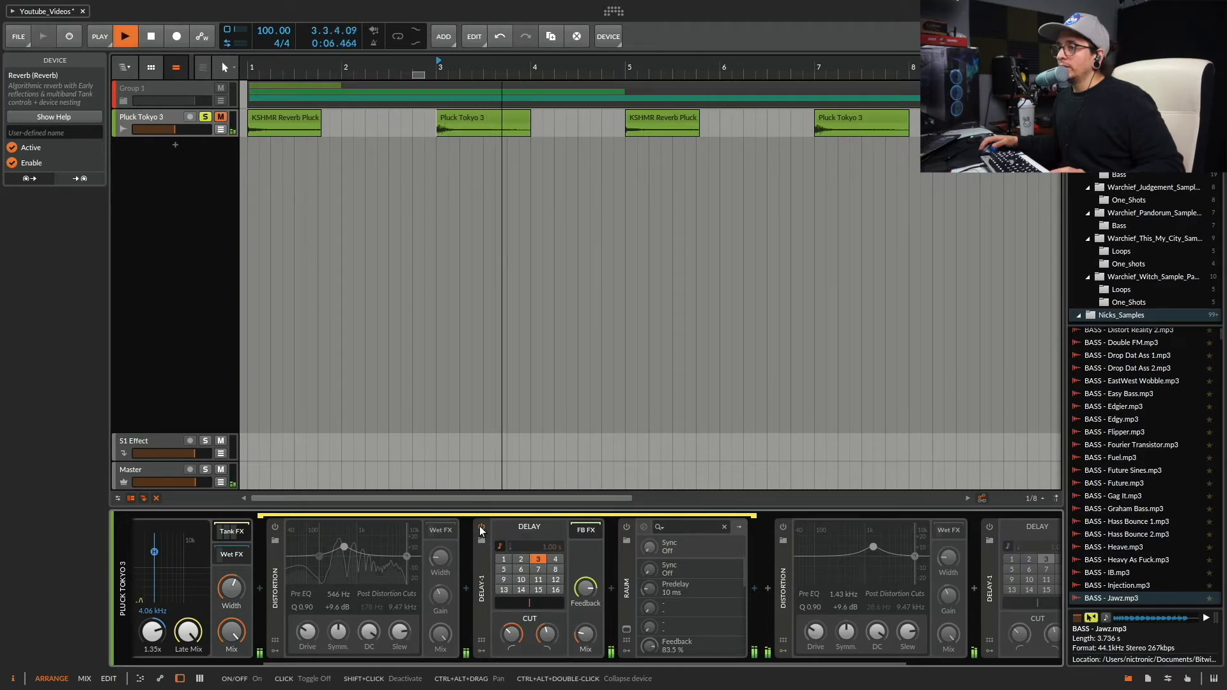
key(space)
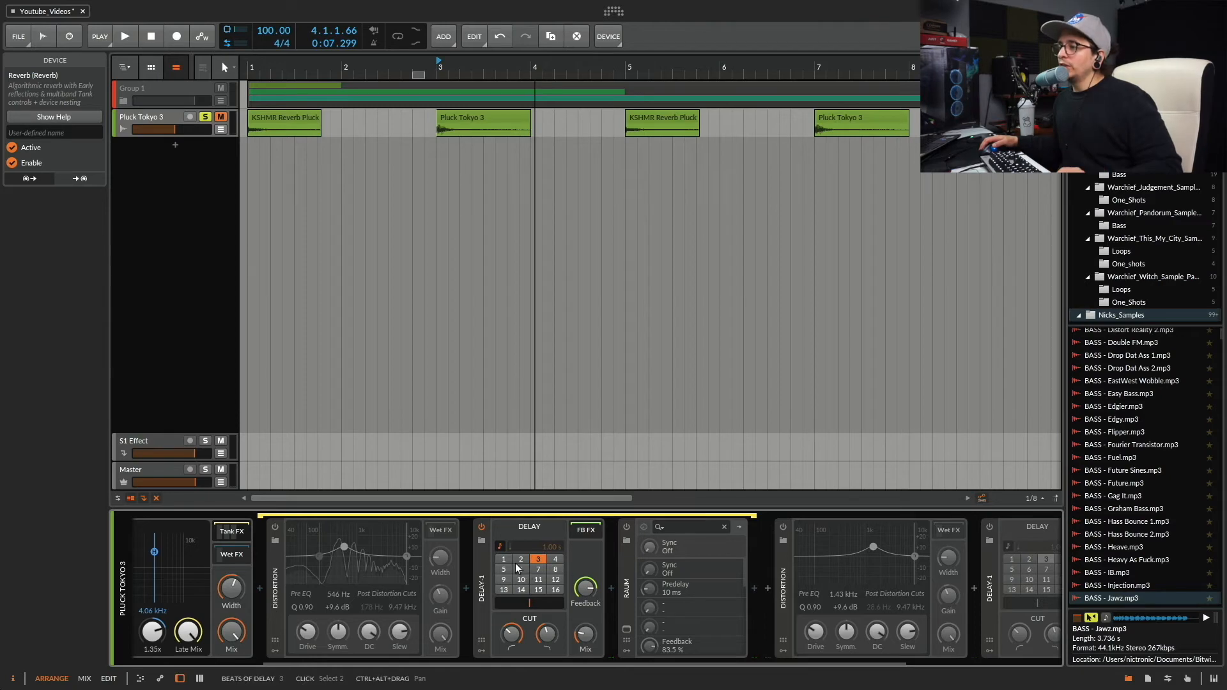
Set the Tank FX Delay-1 to 6 beats and audition the pluck.
key(space)
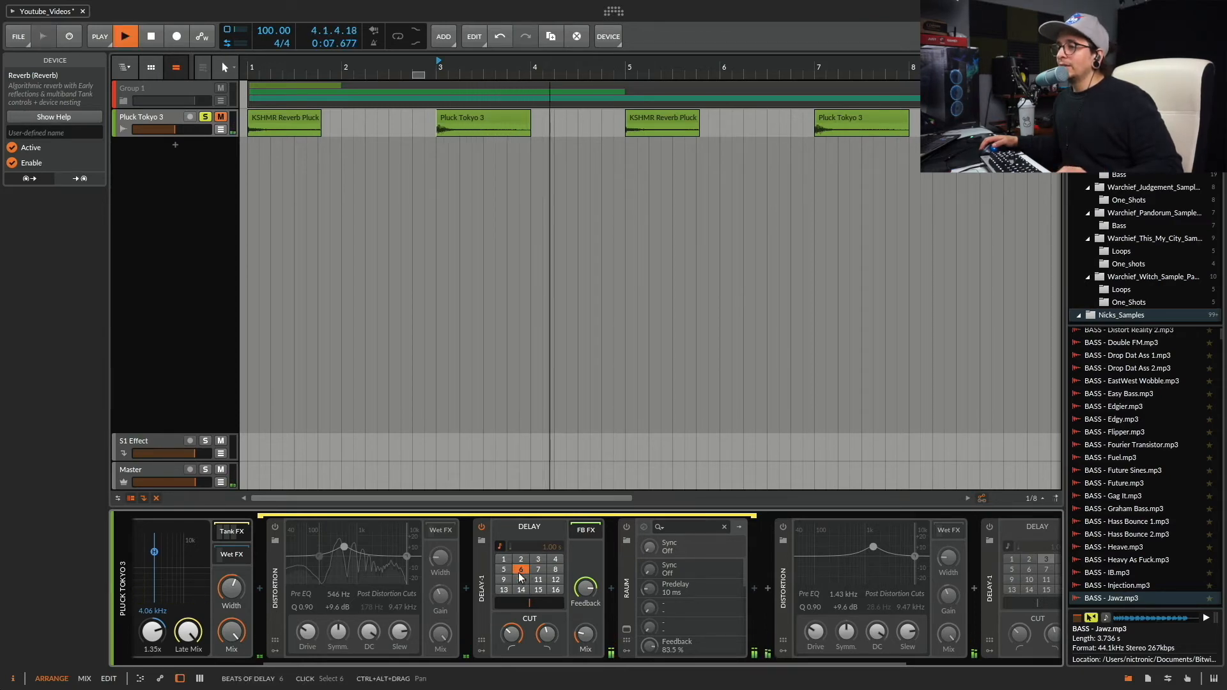
key(space)
click(1047, 559)
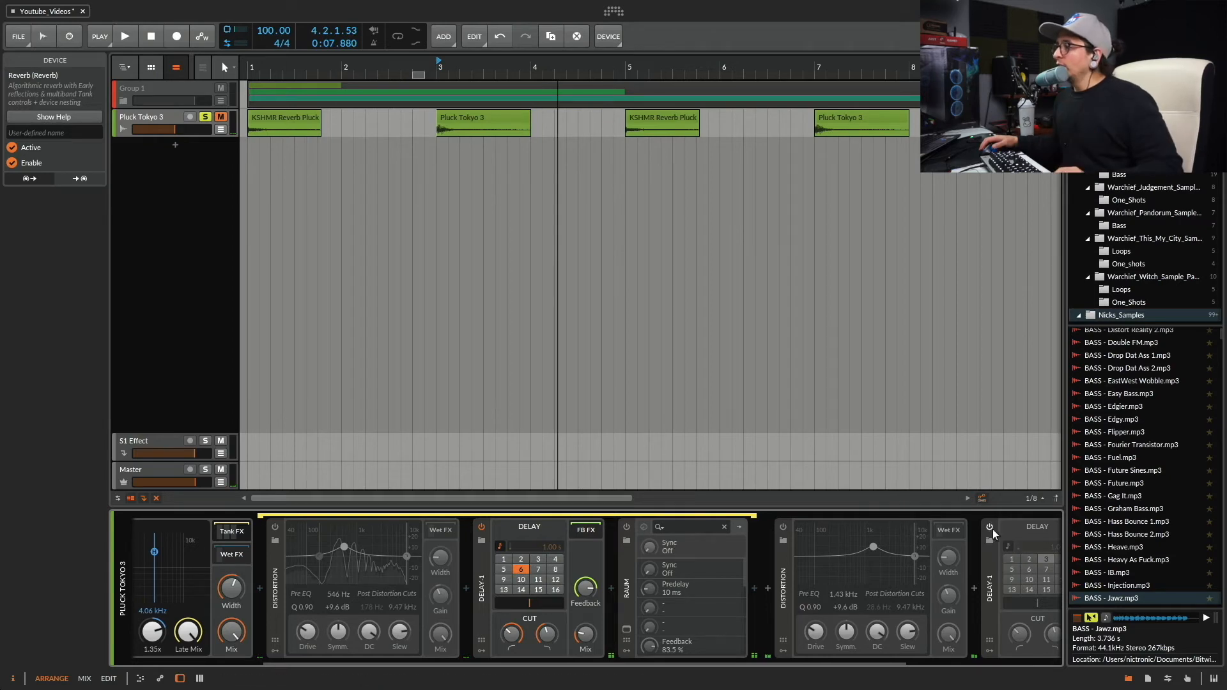
Bypass the Tank FX Delay-1, enable the Delay-1 after the Reverb, set it to 6 beats and audition the pluck.
click(481, 527)
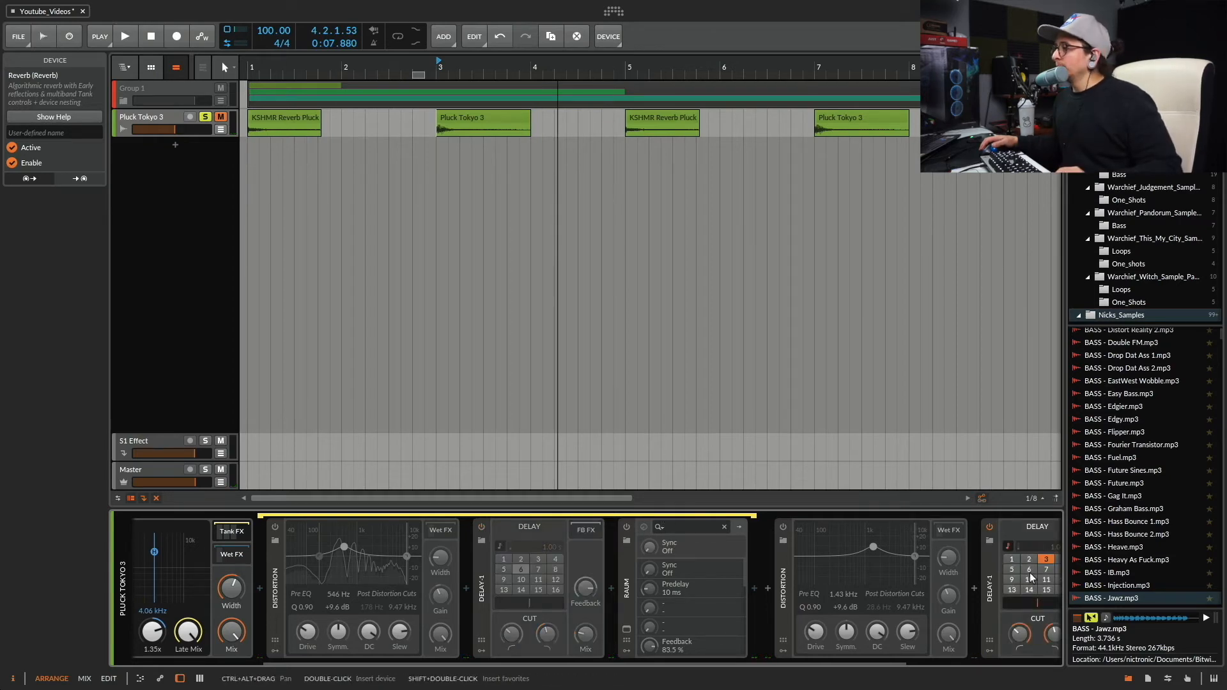
click(1031, 569)
key(space)
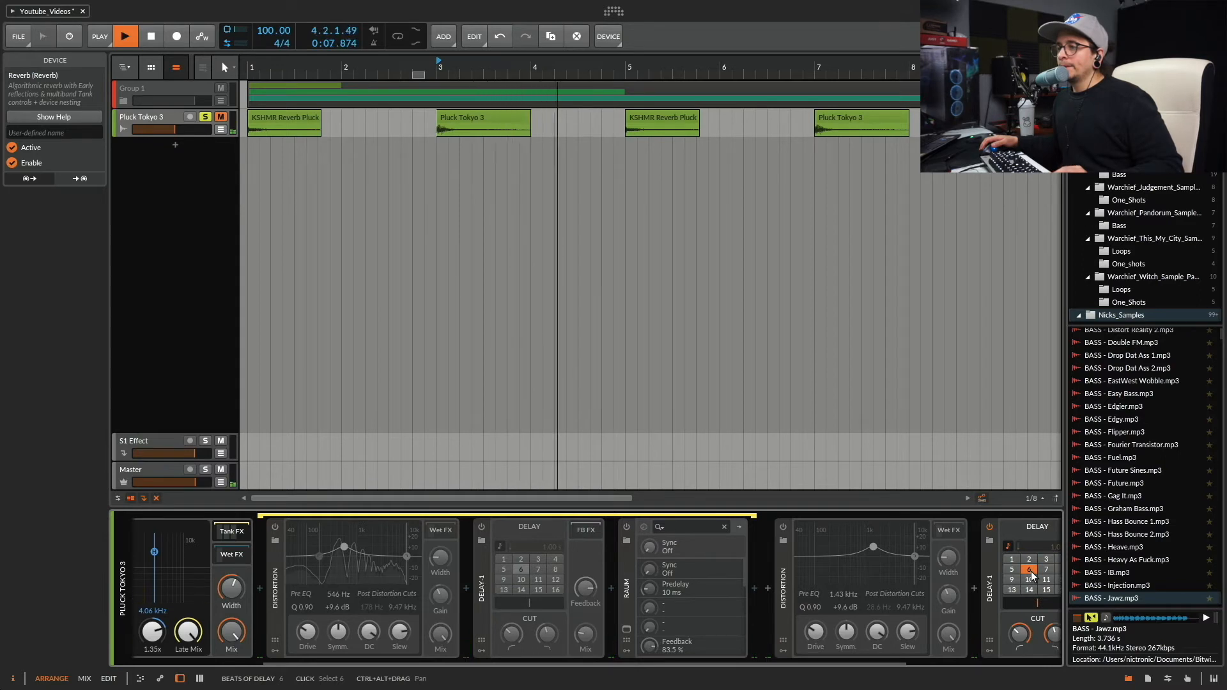
key(space)
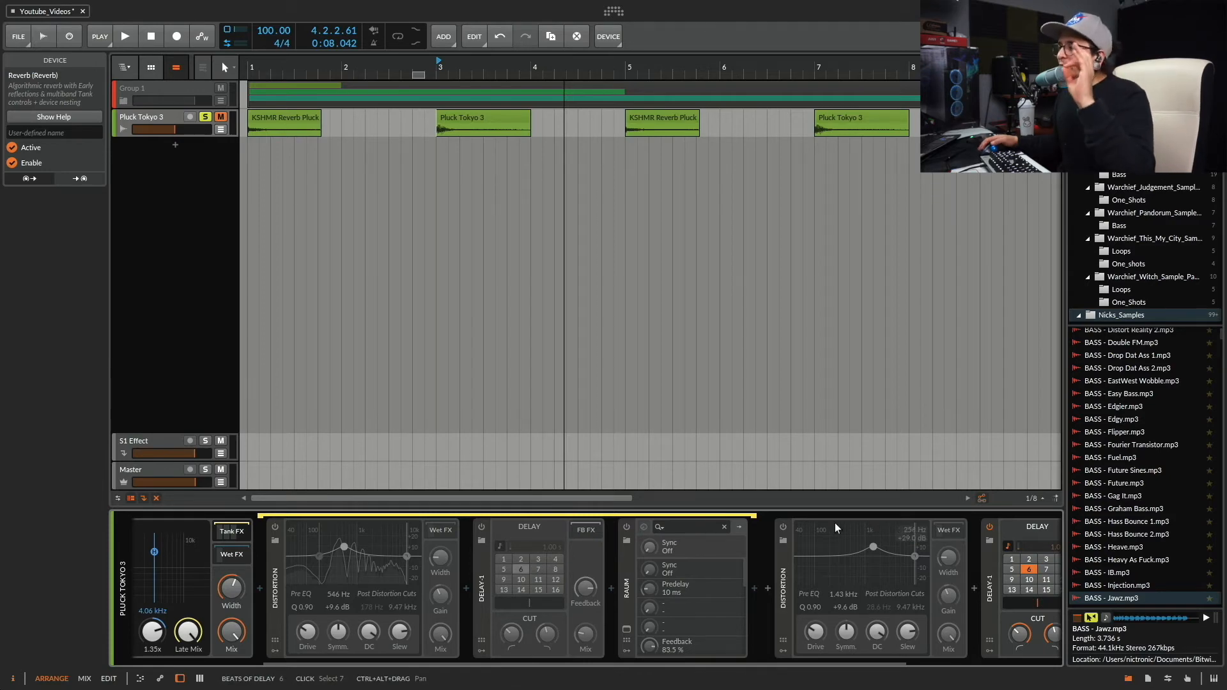
Bypass the Delay-1 after the Reverb, enable the Raum following it with the Tank FX Raum off, and audition the pluck.
click(626, 527)
scroll(758, 582, right, 4)
scroll(758, 582, left, 5)
scroll(758, 581, right, 5)
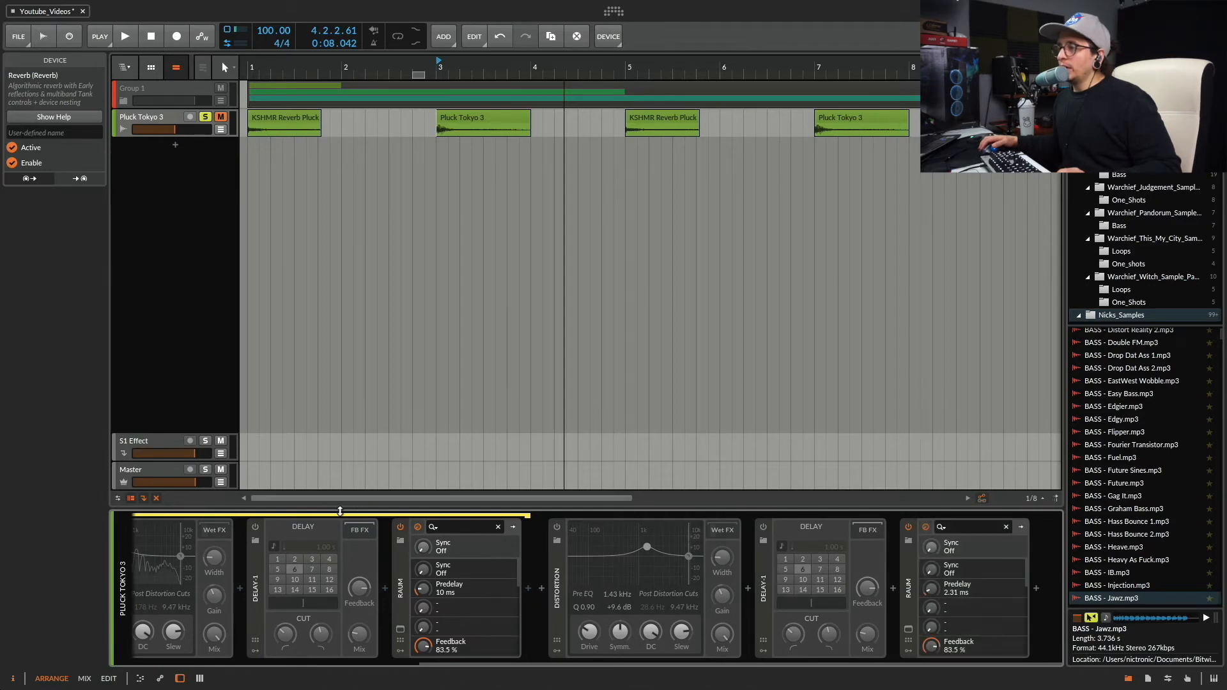
click(402, 526)
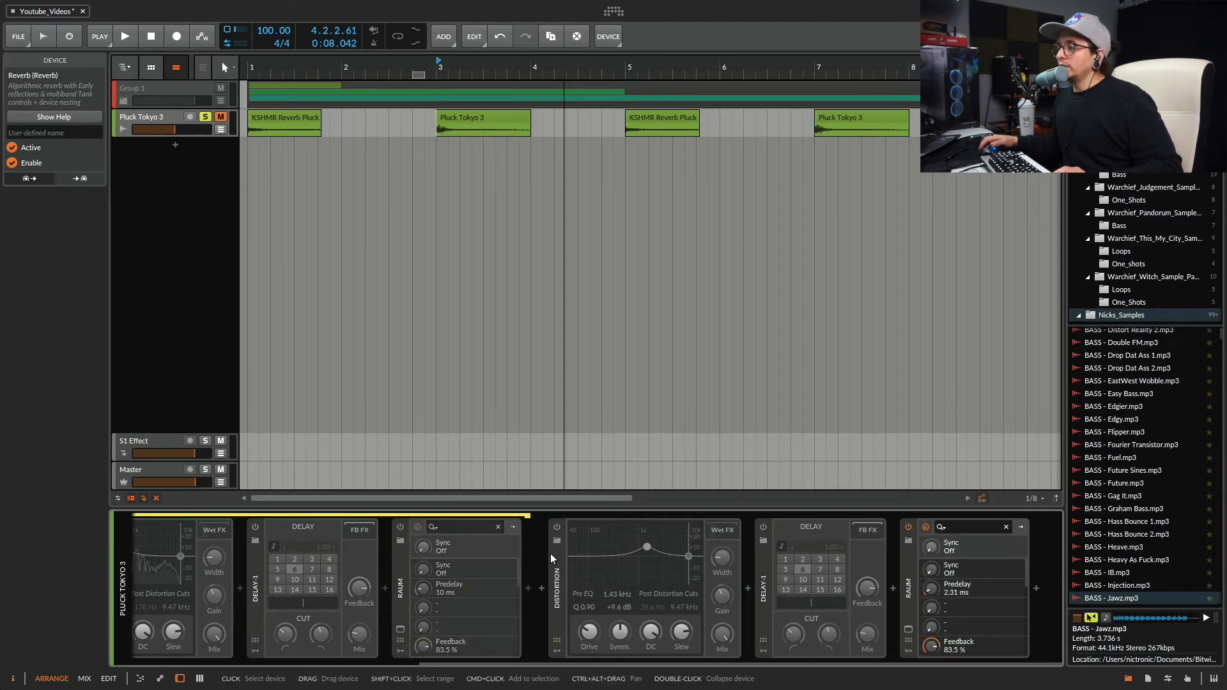
key(space)
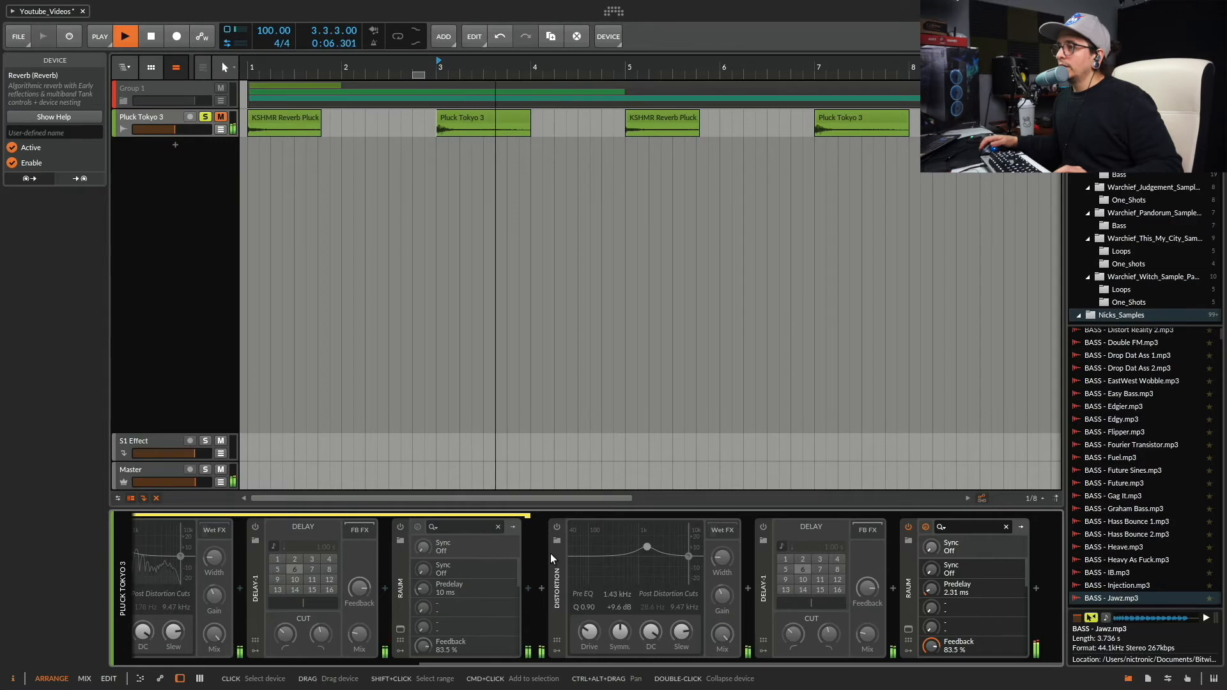
key(space)
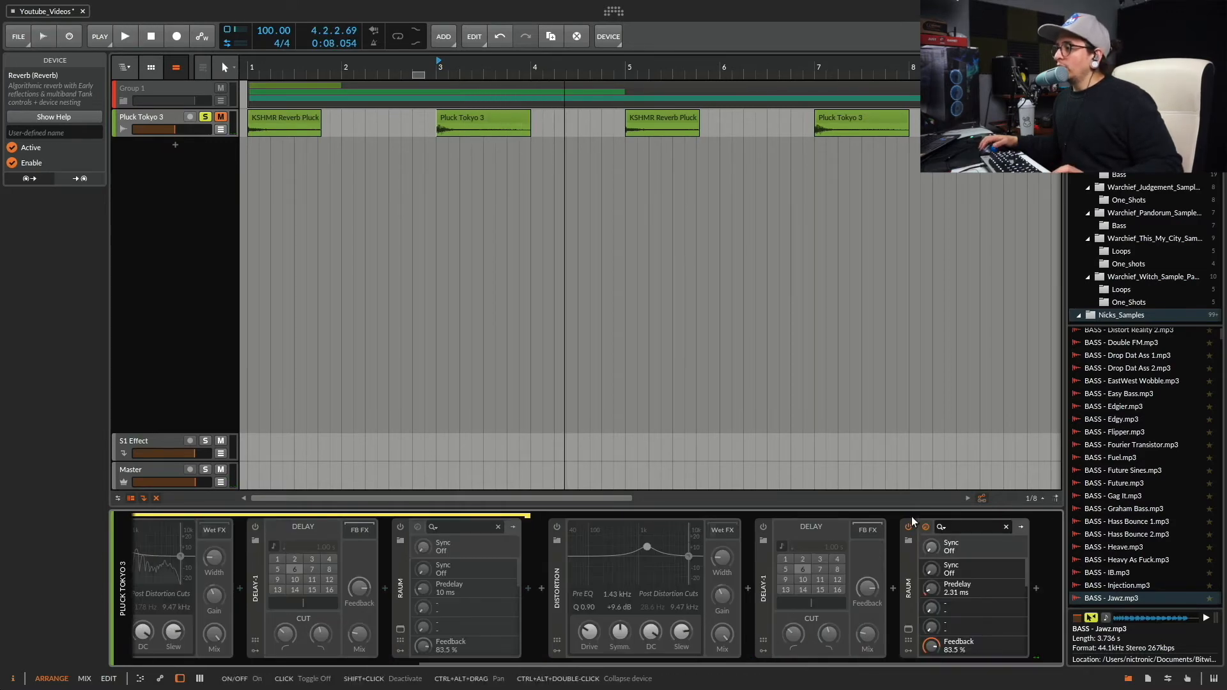
Bypass the Raum after the Reverb, enable the Raum inside the Tank FX chain and audition the pluck.
scroll(912, 521, left, 6)
scroll(913, 505, right, 2)
scroll(912, 555, right, 6)
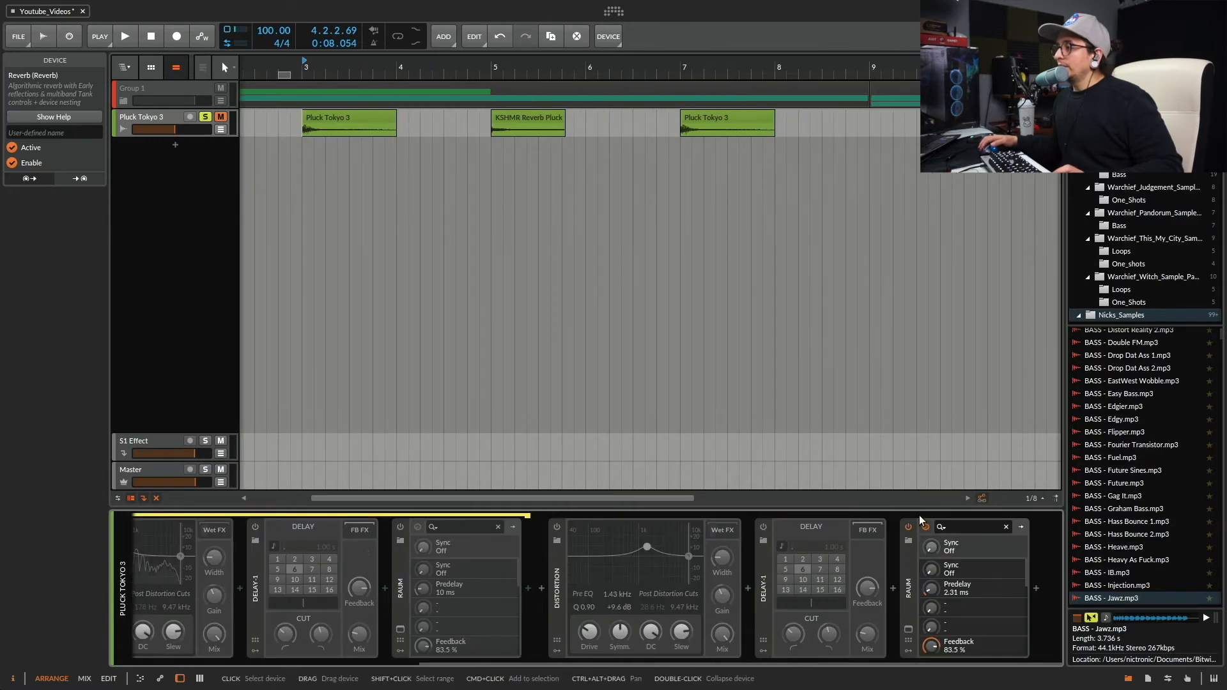
click(908, 526)
click(400, 526)
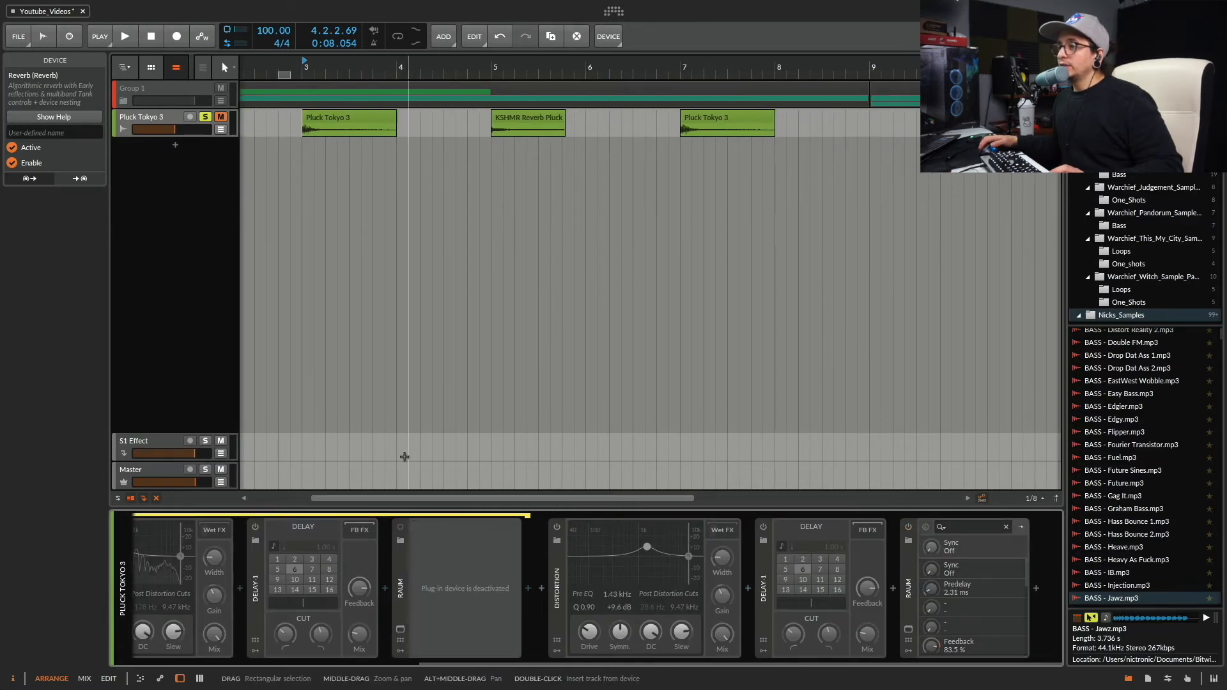
key(space)
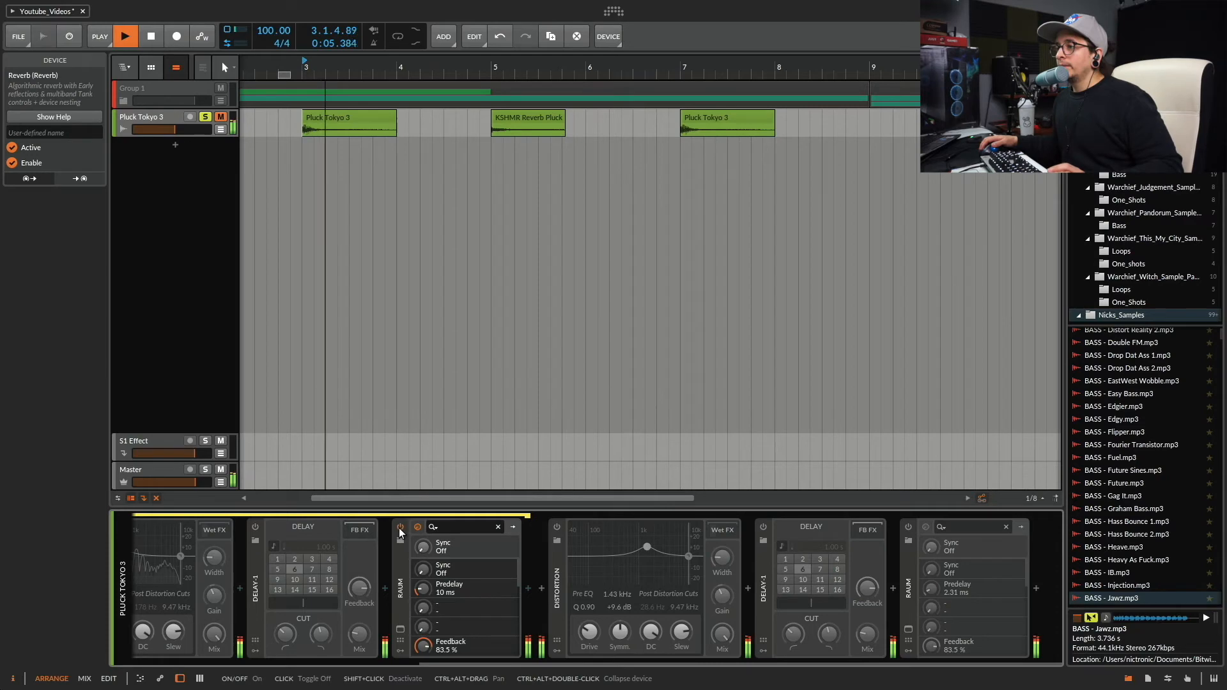
scroll(493, 542, left, 3)
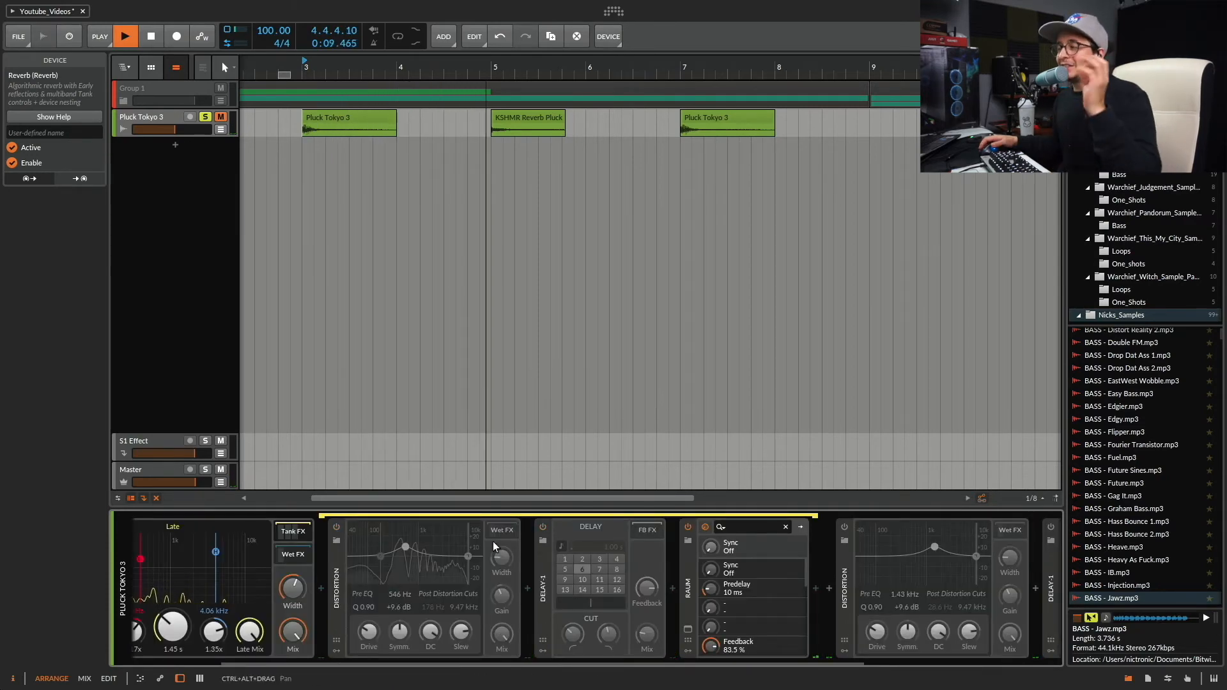
key(space)
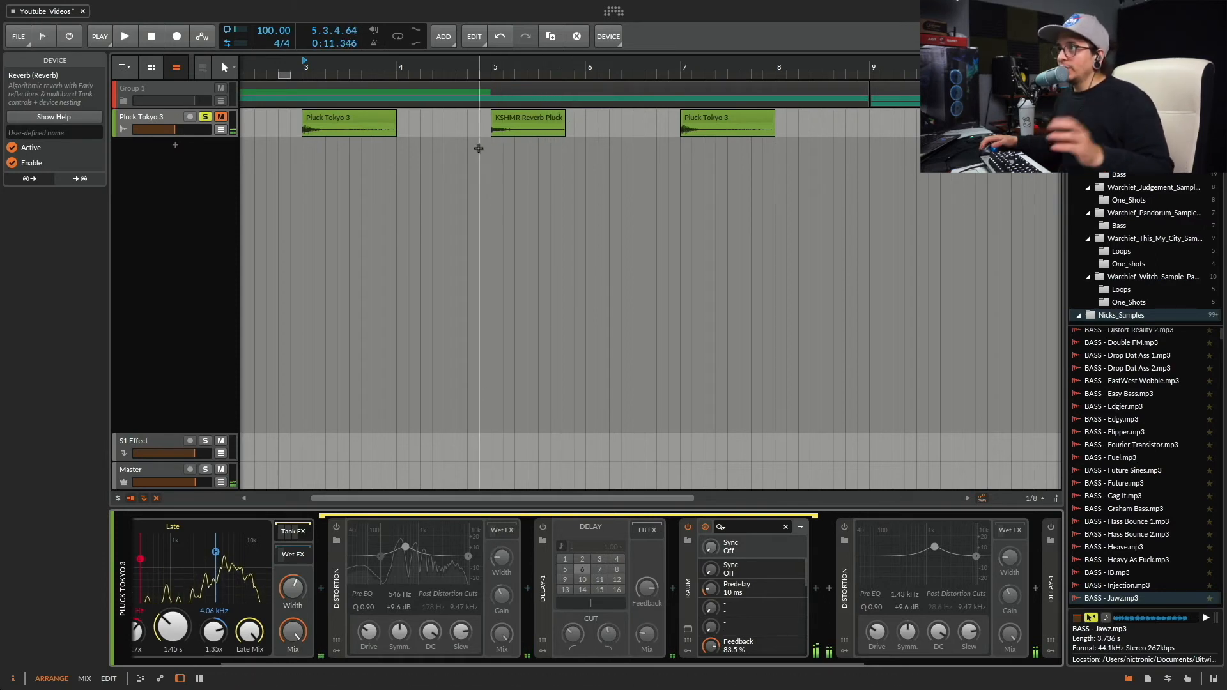
Lower the Reverb time to 316 ms, then raise it to 5.01 s.
drag(182, 633, 181, 671)
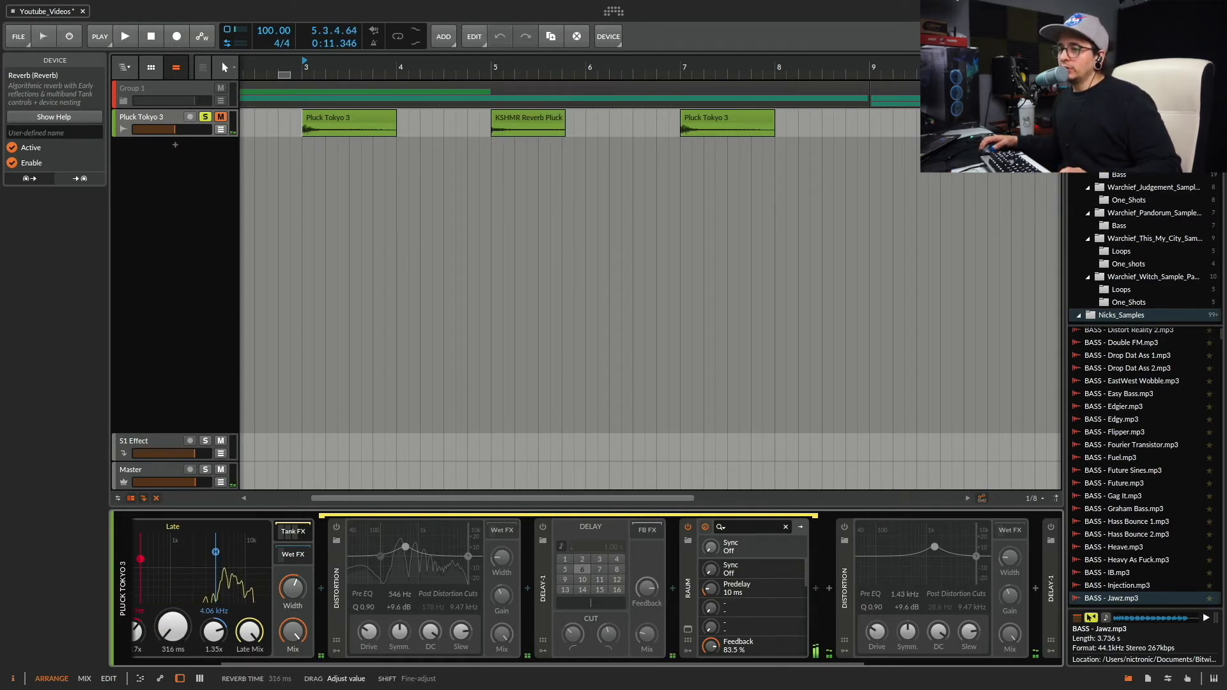
scroll(362, 561, left, 4)
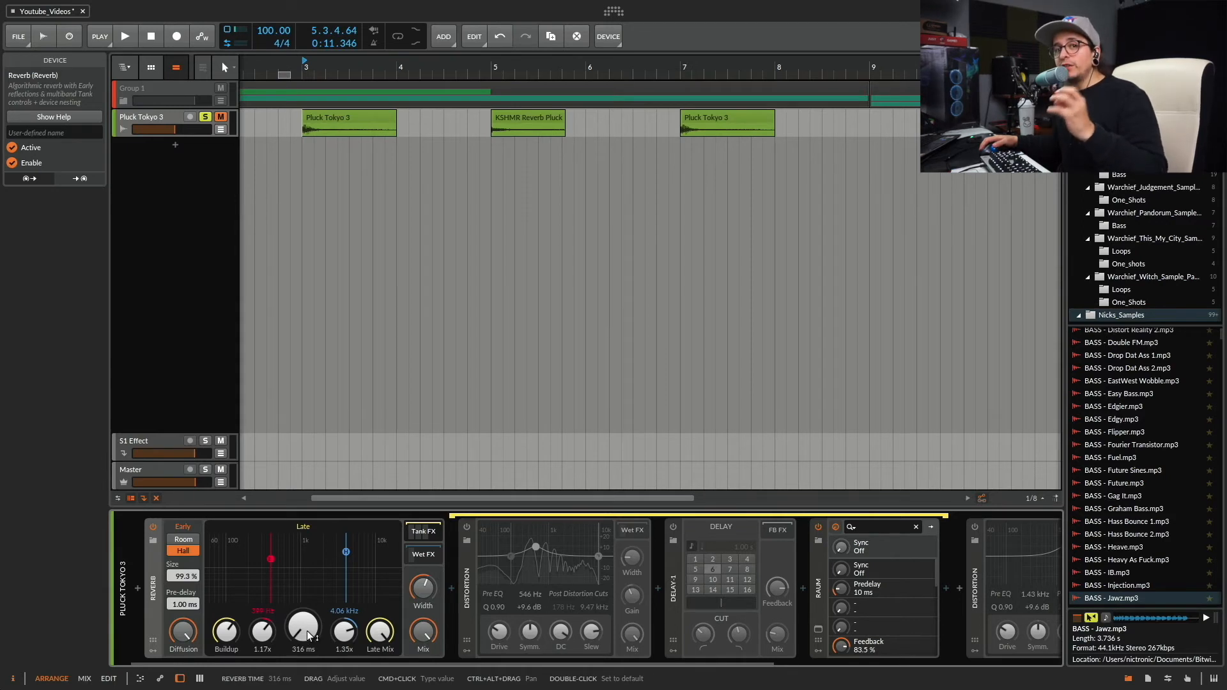
drag(307, 631, 307, 556)
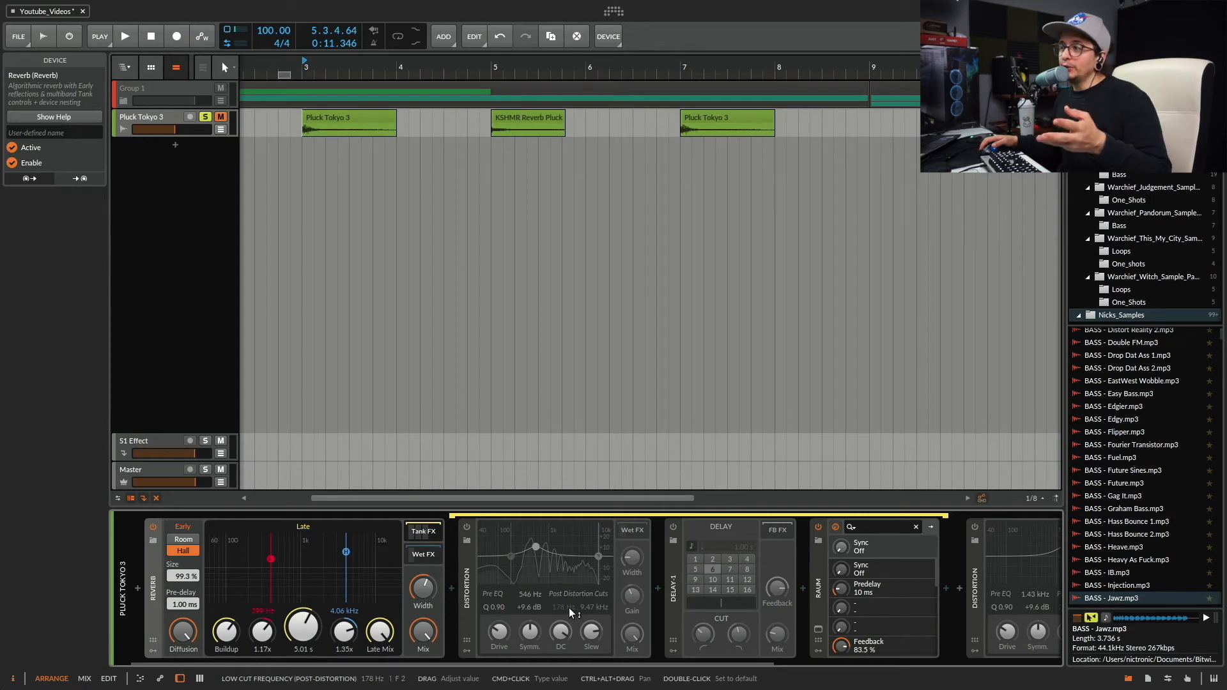
Enable the Tank FX Distortion and lower the Reverb time to 437 ms.
click(466, 527)
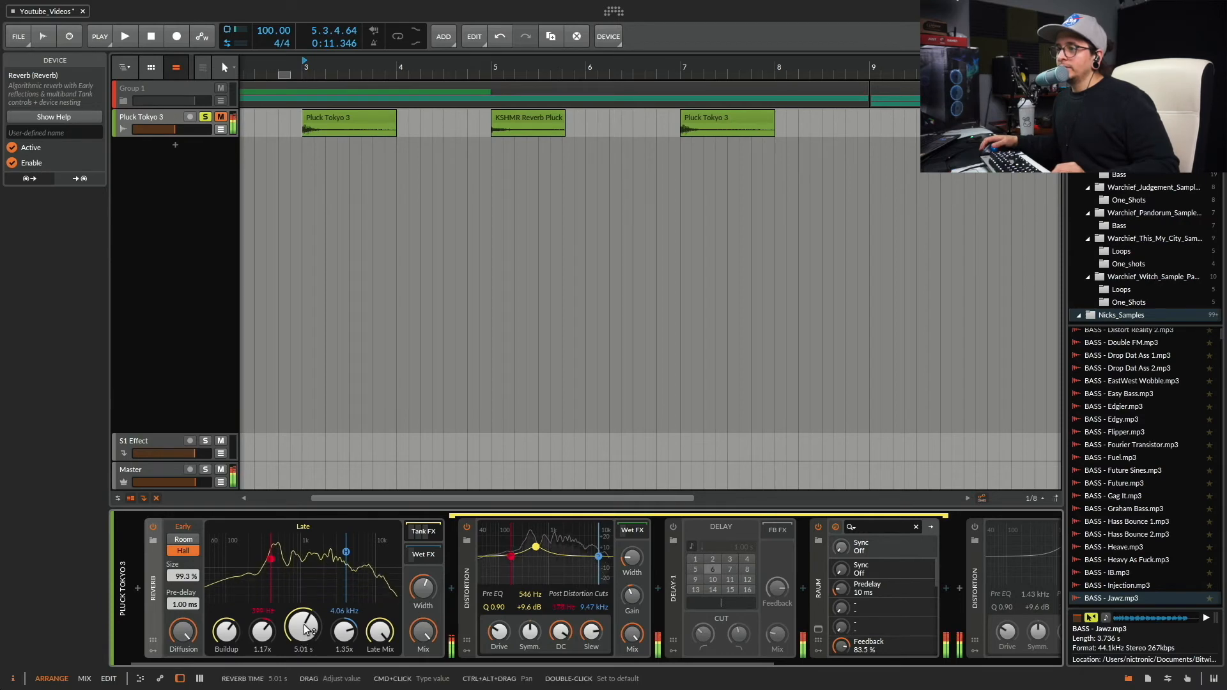
mouse_move(304, 629)
mouse_down()
mouse_move(305, 651)
mouse_move(305, 626)
mouse_up()
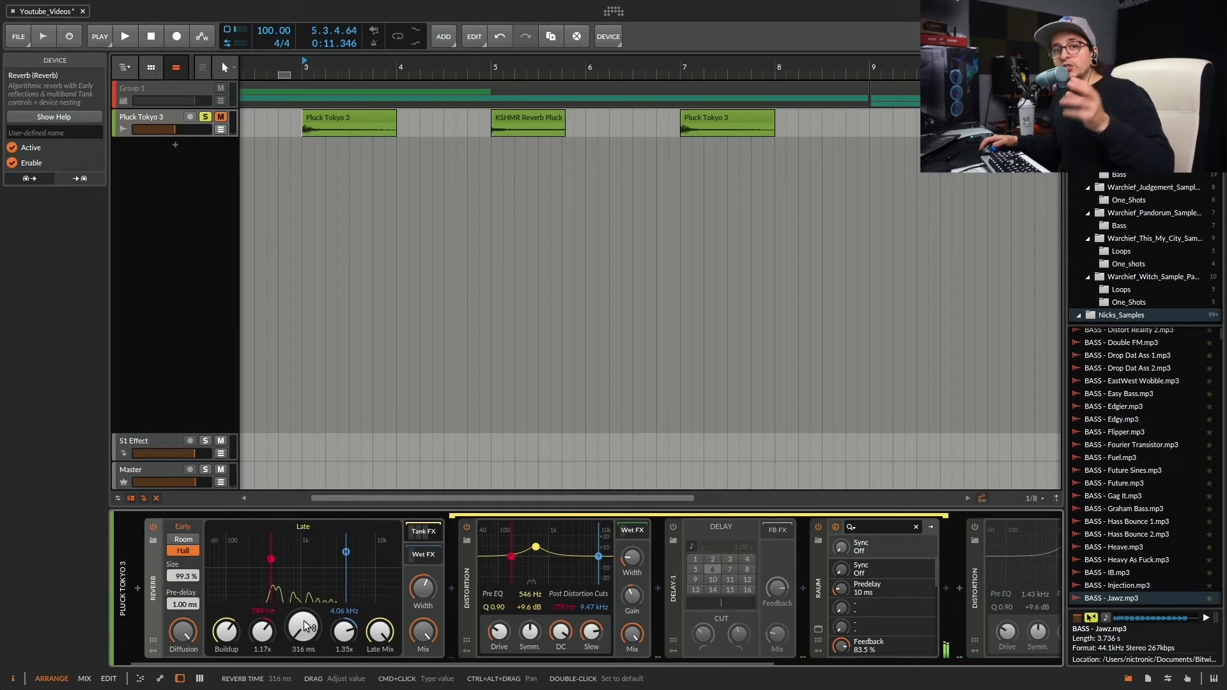
drag(304, 636, 303, 632)
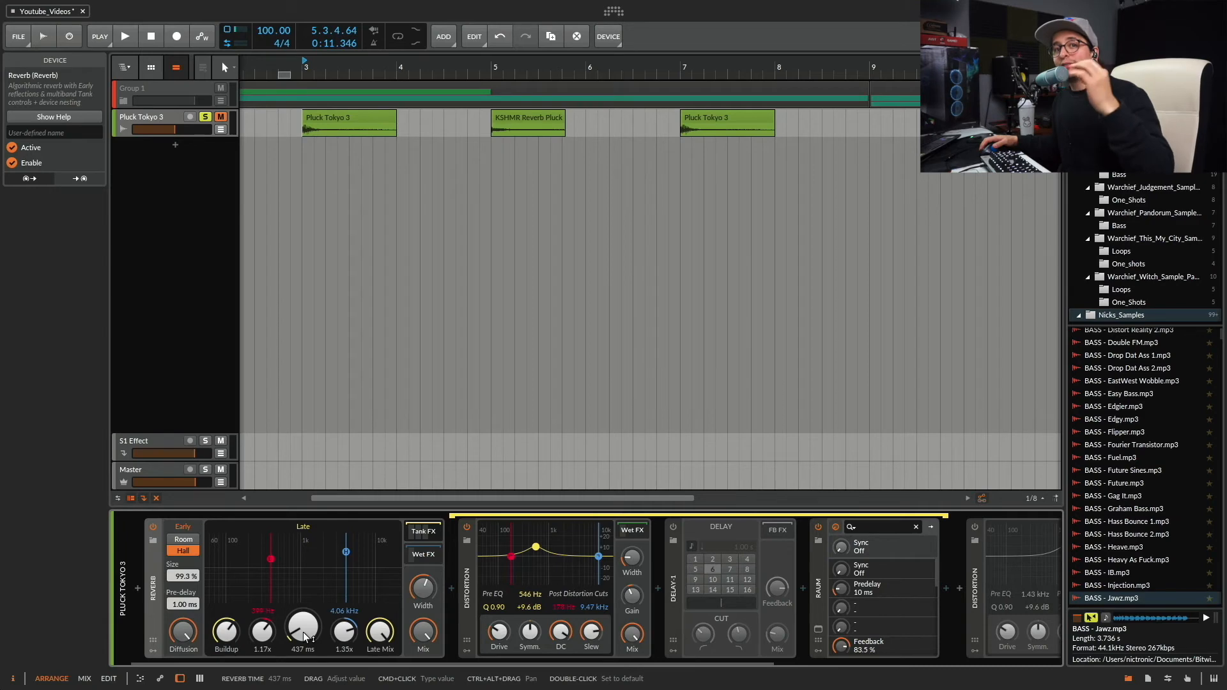
Enable the Tank FX Delay-1, set the Reverb time to 1.38 s and audition the pluck.
click(673, 527)
drag(303, 626, 303, 601)
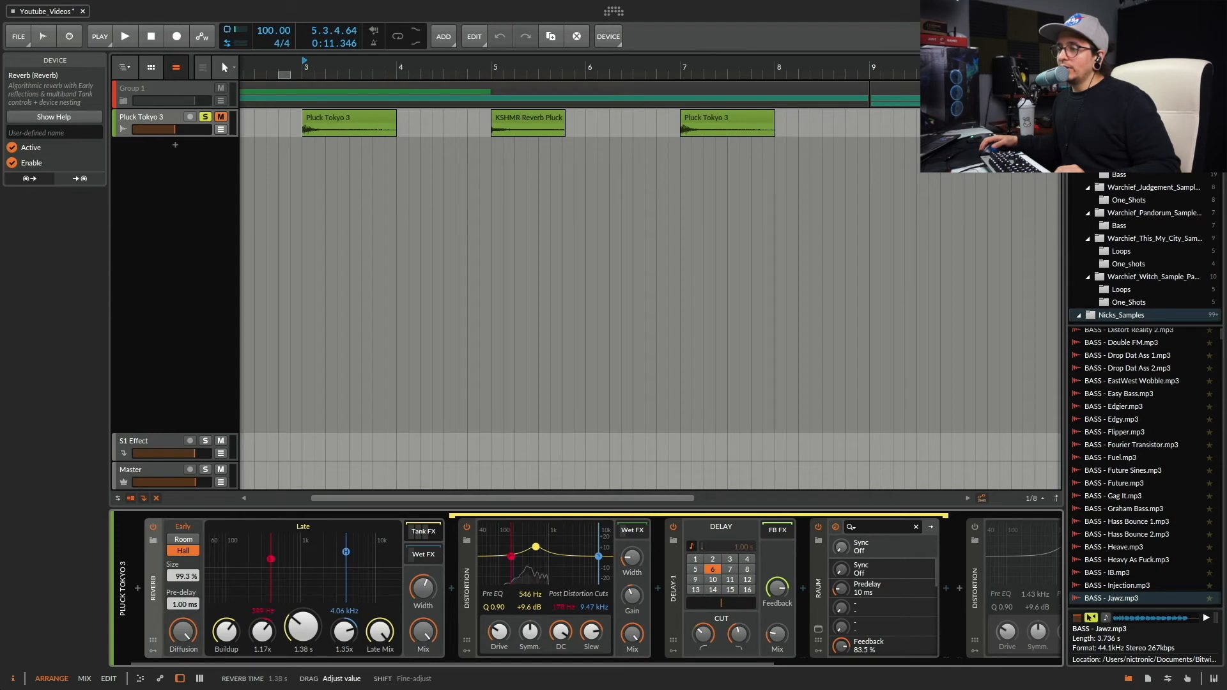
key(space)
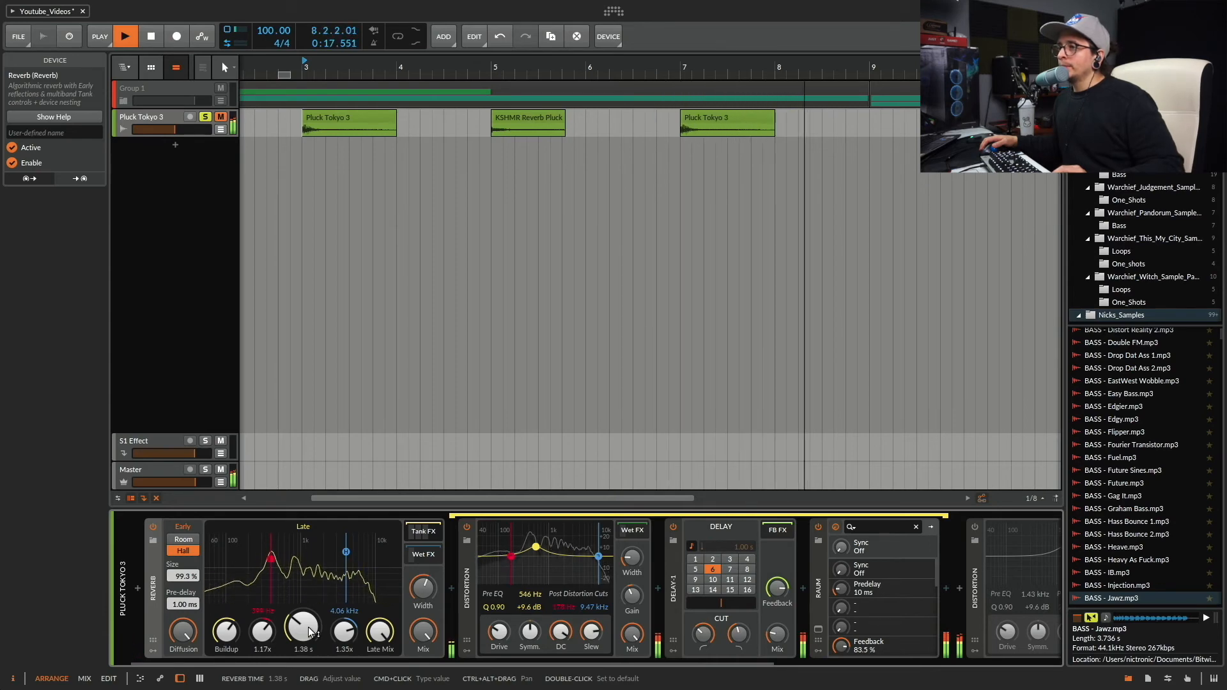
key(space)
Set the Reverb time to 316 ms and bypass the Raum, Delay-1 and Distortion in the Tank FX chain.
drag(308, 627, 300, 659)
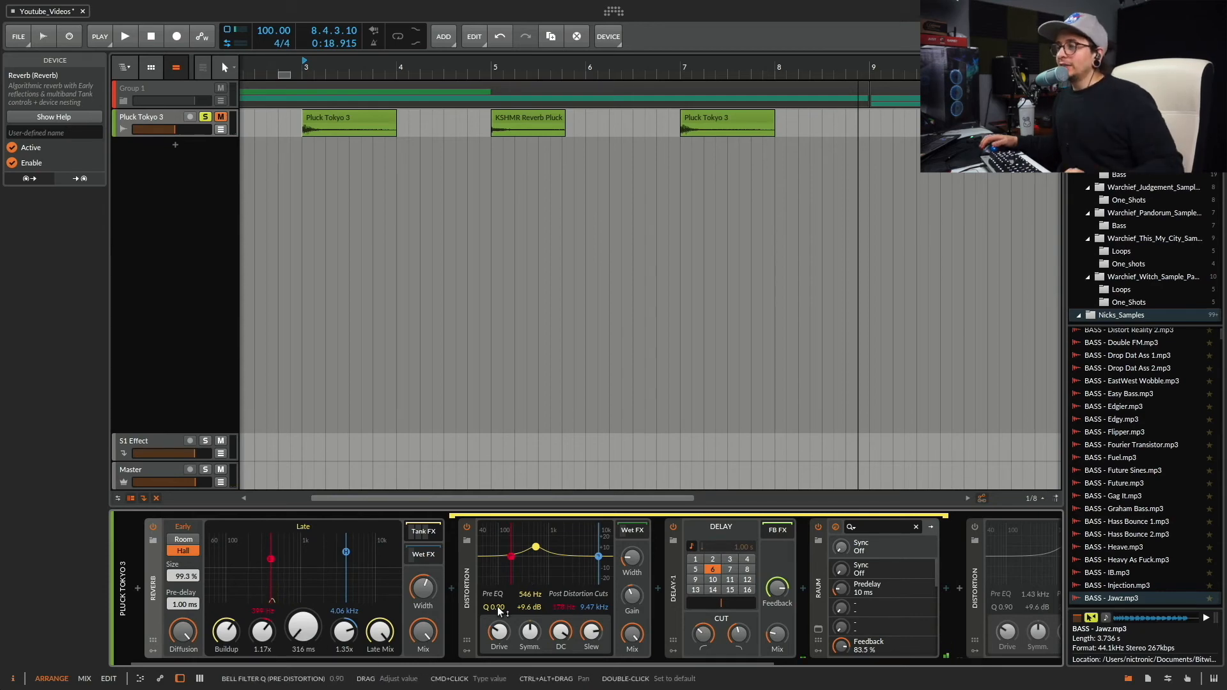
scroll(498, 610, right, 3)
scroll(448, 569, left, 2)
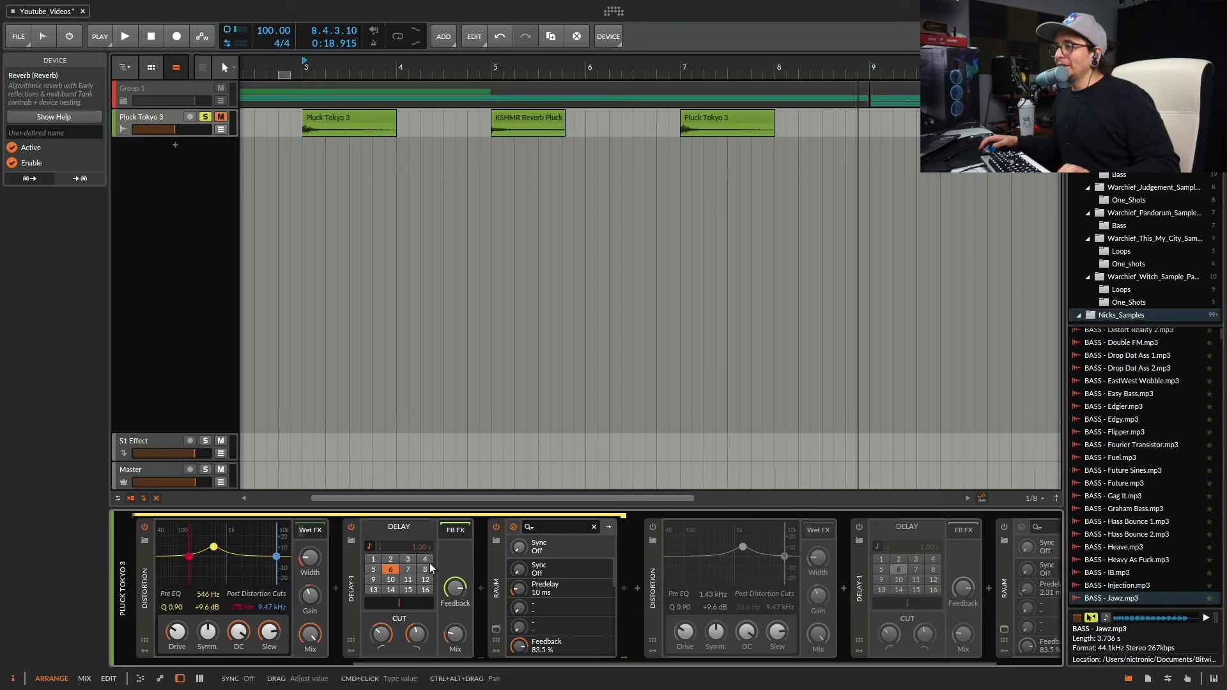
click(687, 527)
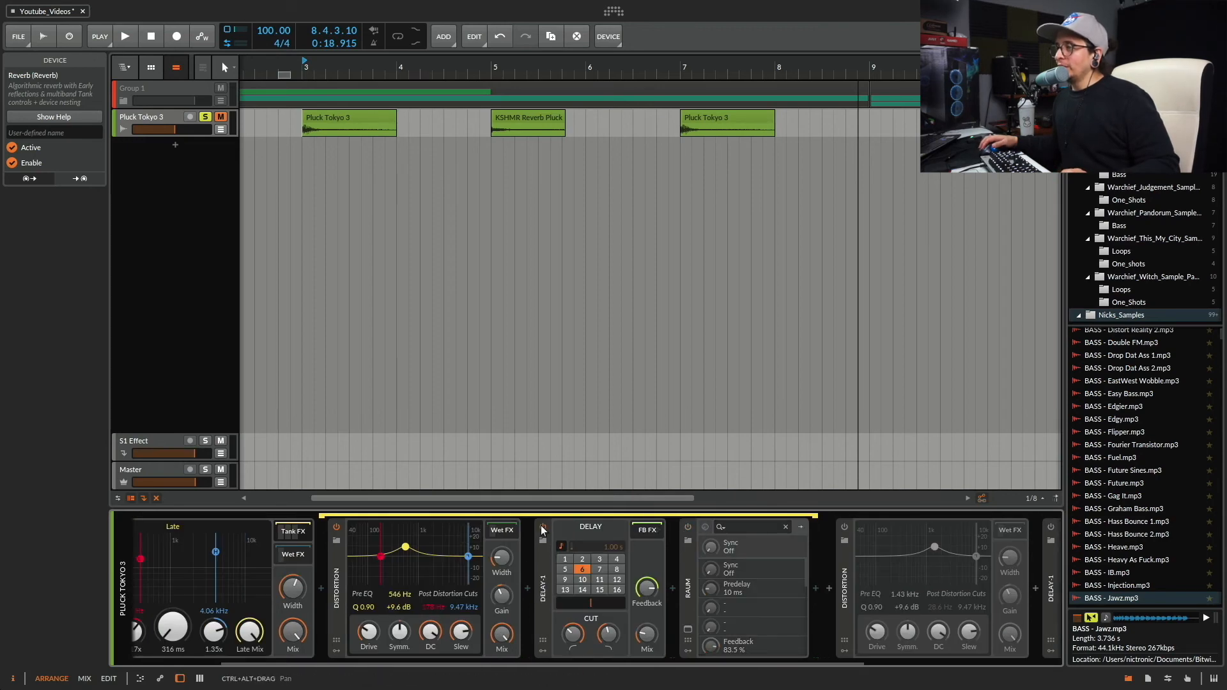
click(543, 527)
click(337, 528)
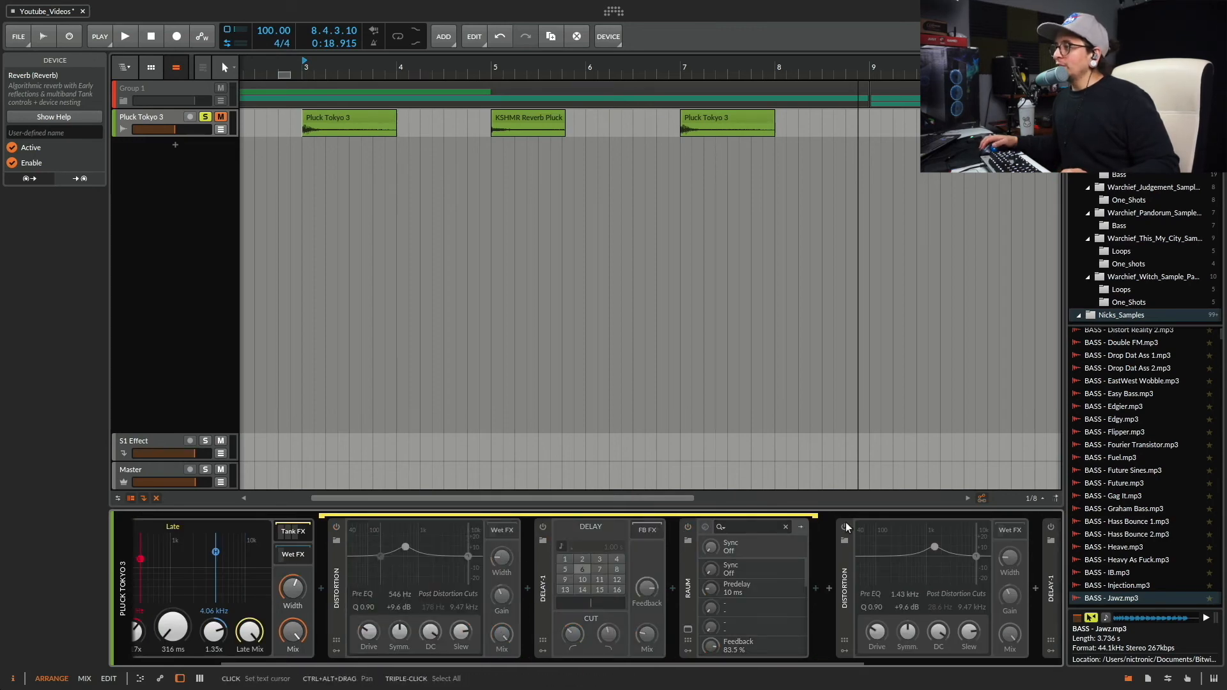
Enable the Distortion, Delay-1 and Raum placed after the Reverb.
click(844, 527)
scroll(787, 555, right, 2)
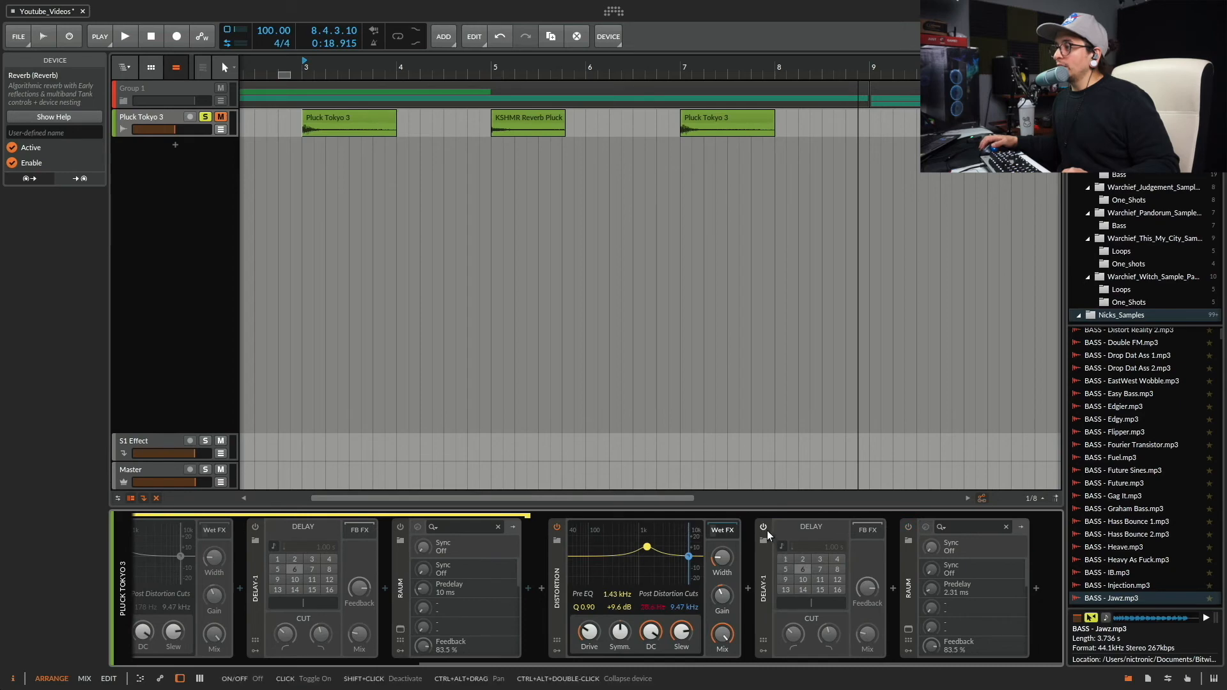
click(764, 527)
click(907, 527)
scroll(735, 552, left, 3)
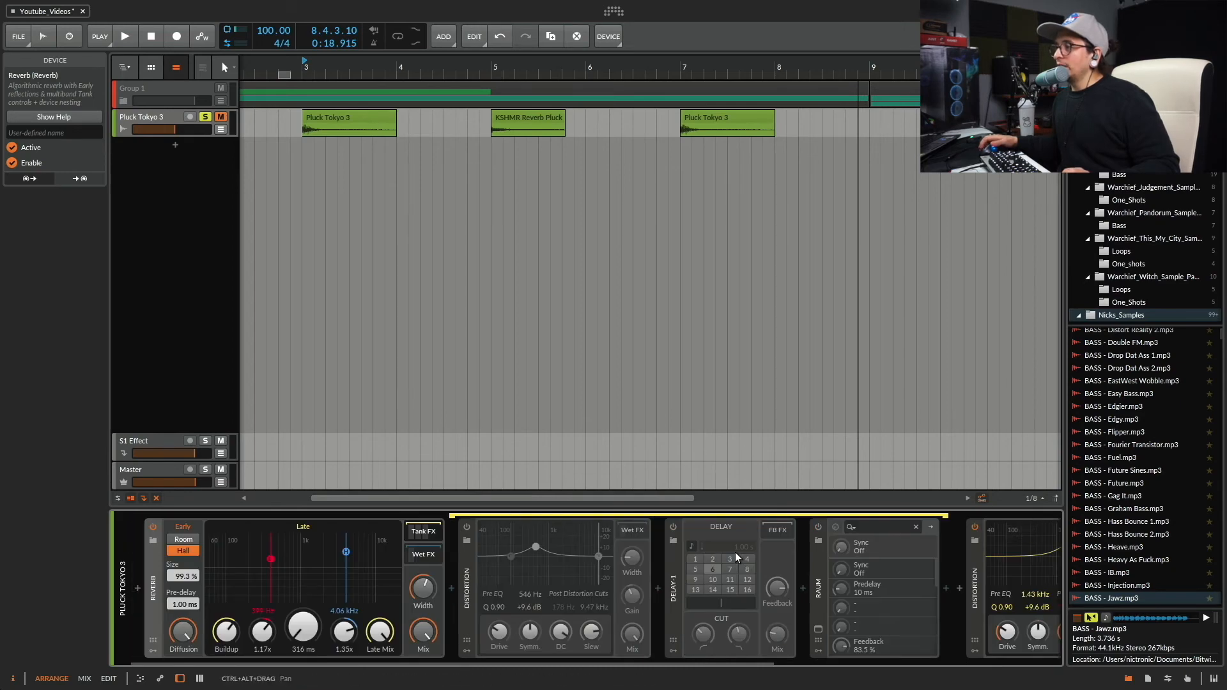
Audition the pluck through the effects after the Reverb, raising the Reverb time to 1.86 s for a second listen.
key(space)
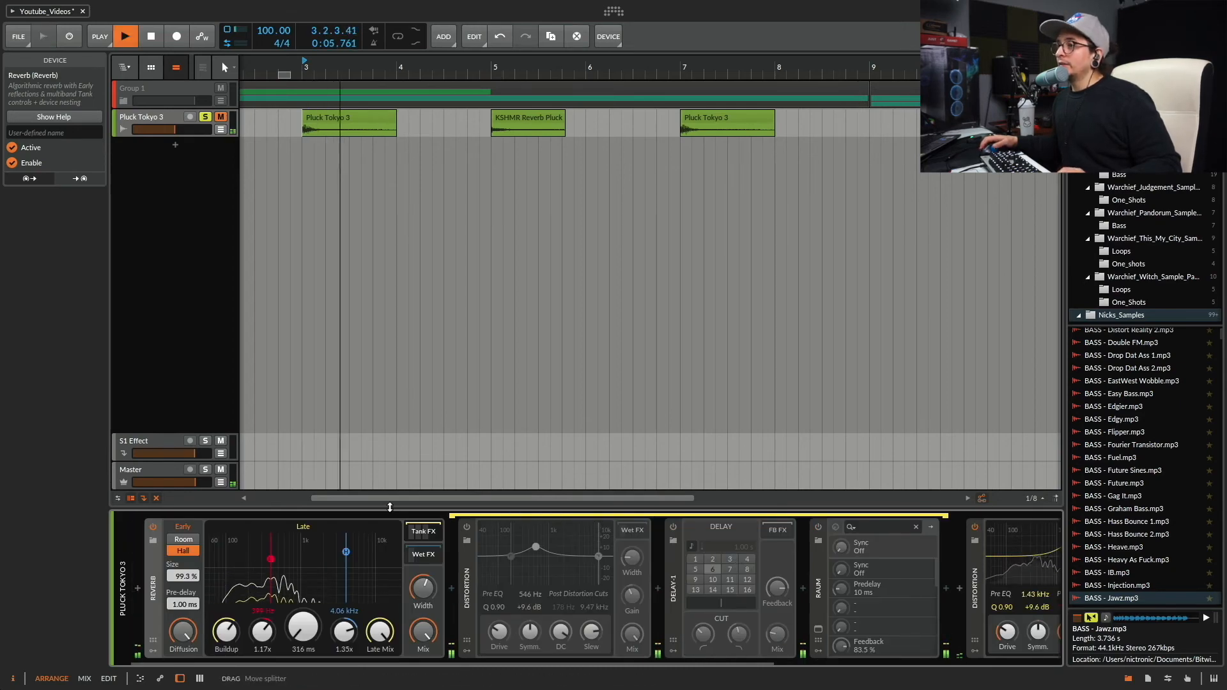
mouse_move(313, 636)
mouse_down()
mouse_move(314, 607)
mouse_move(308, 633)
mouse_up()
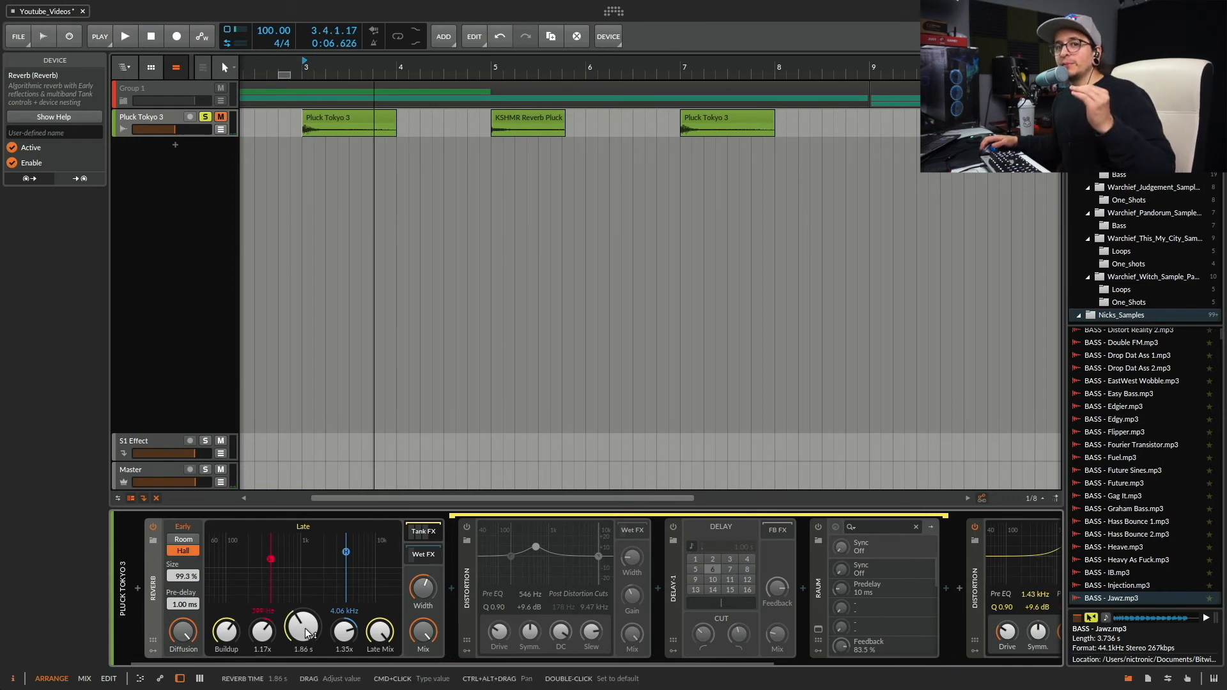
key(space)
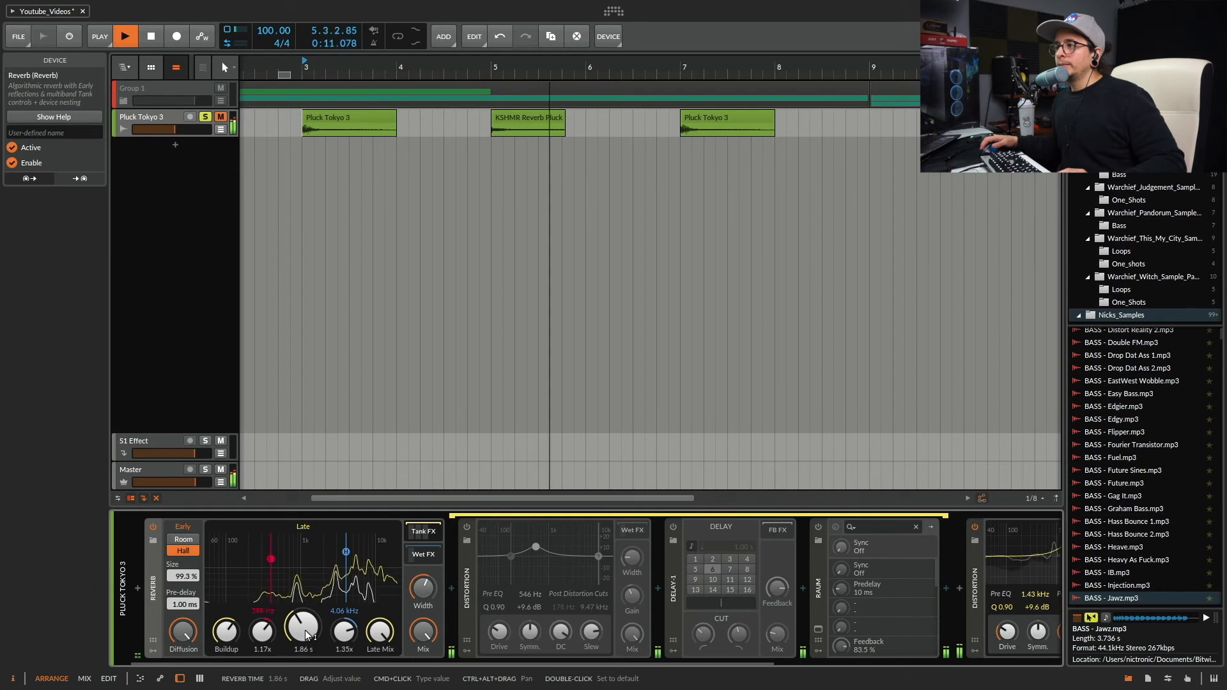
key(space)
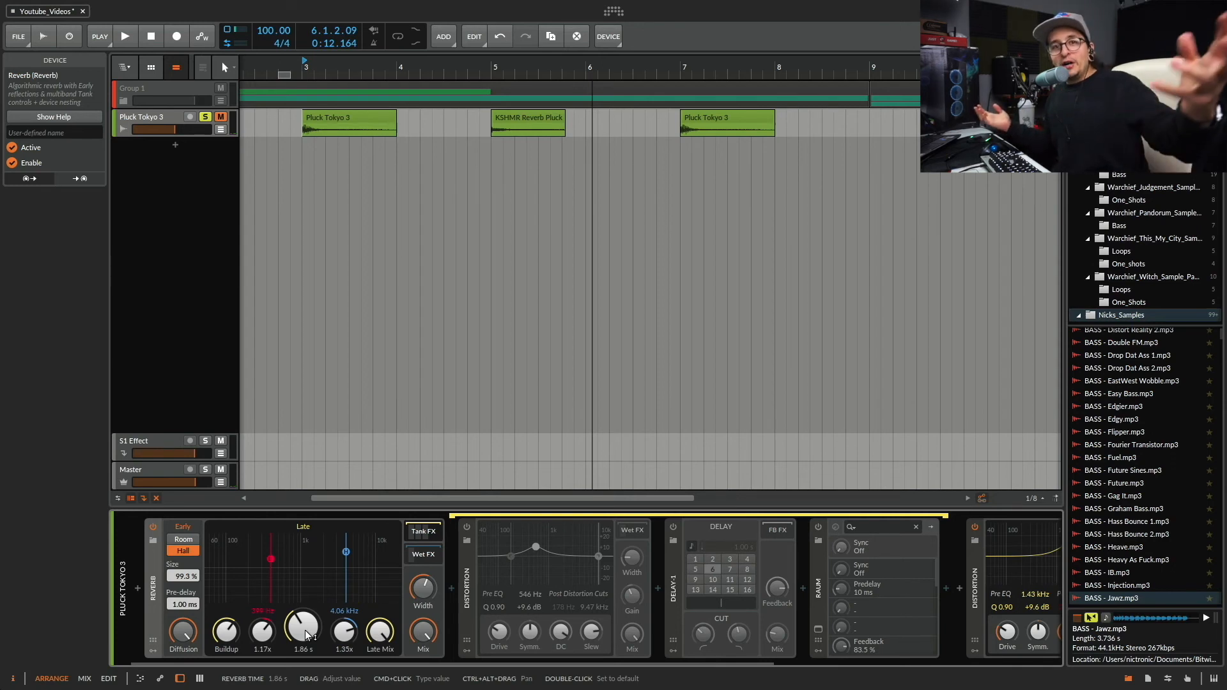
Show the Reverb's Wet FX chain and enable the Delay-1 inside it.
click(420, 554)
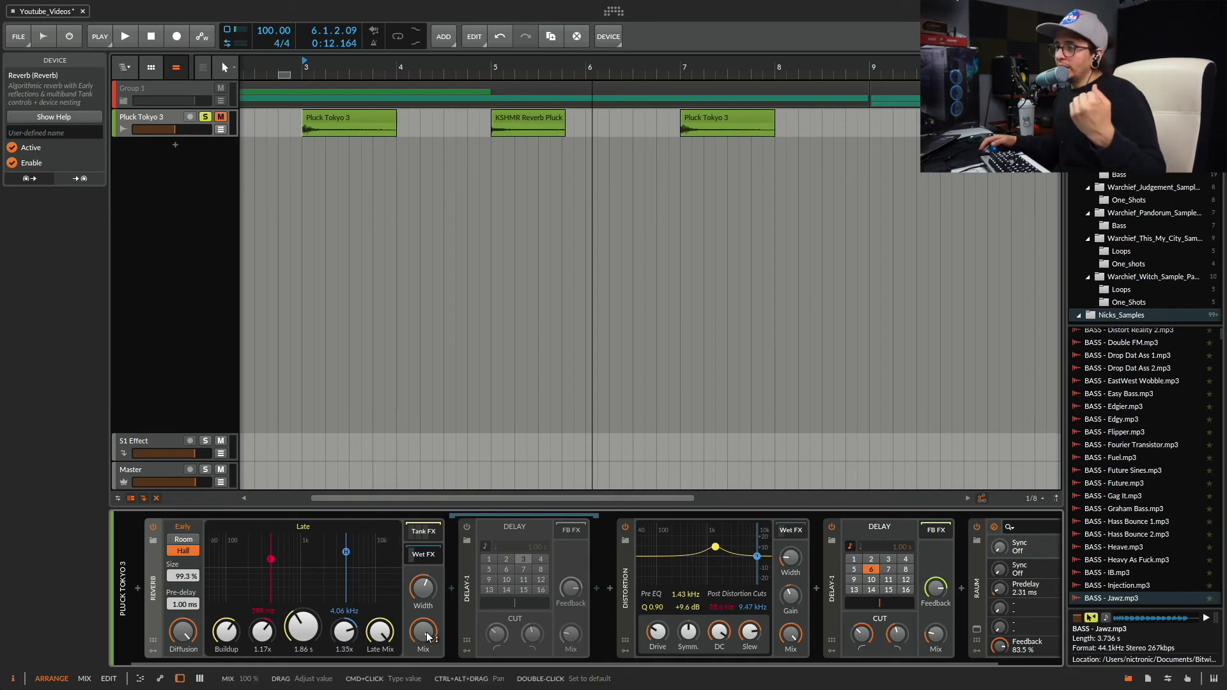
click(467, 527)
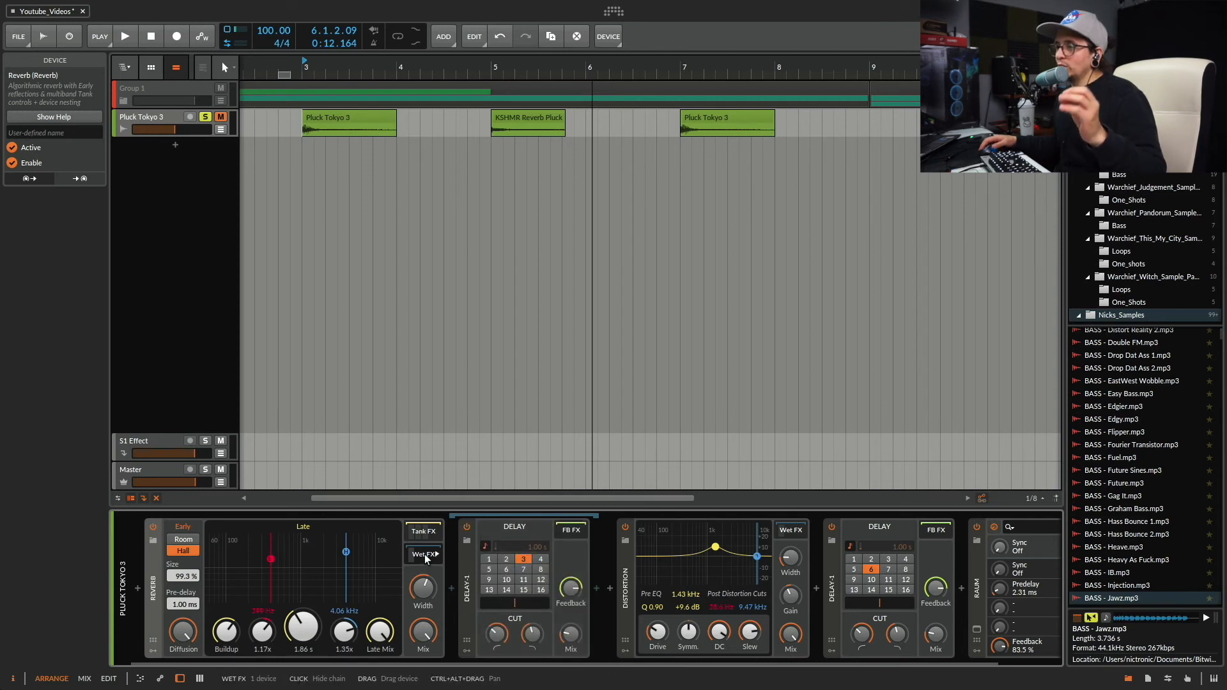